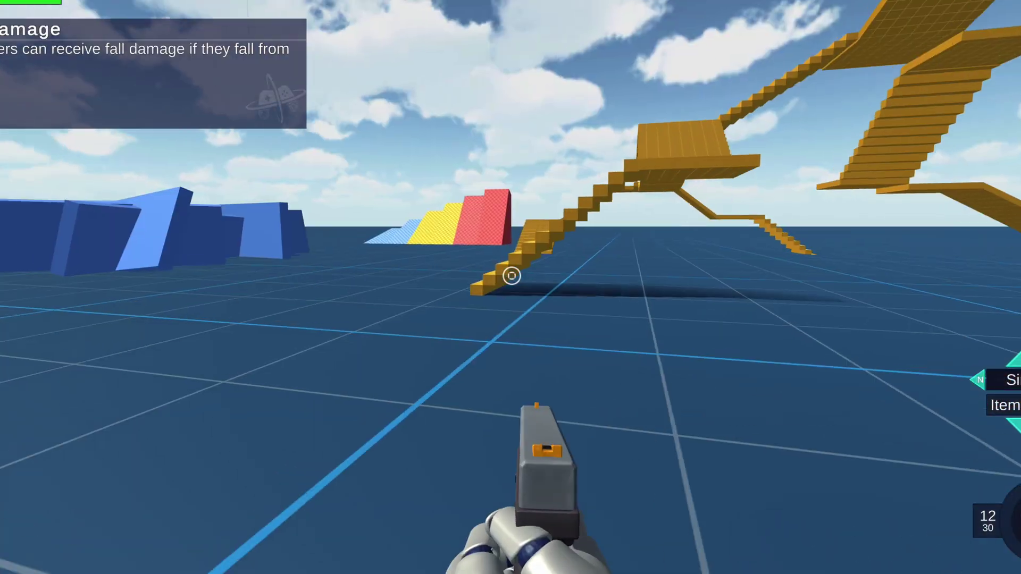
# Step: Switch to the scoped rifle with key 2, aim through the scope, reload and fire a shot
pyautogui.press('2')
pyautogui.rightClick(511, 275)
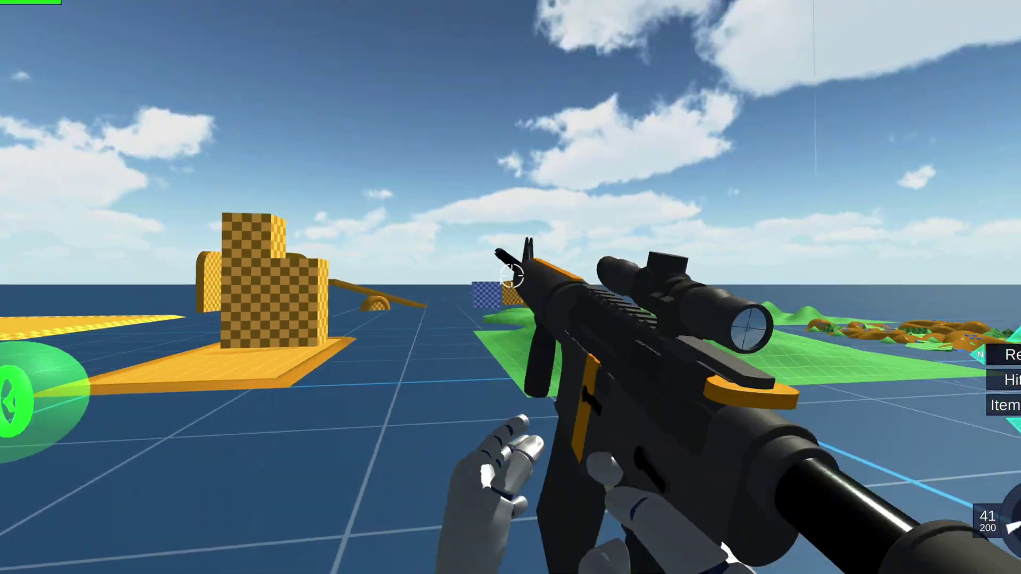
pyautogui.press('r')
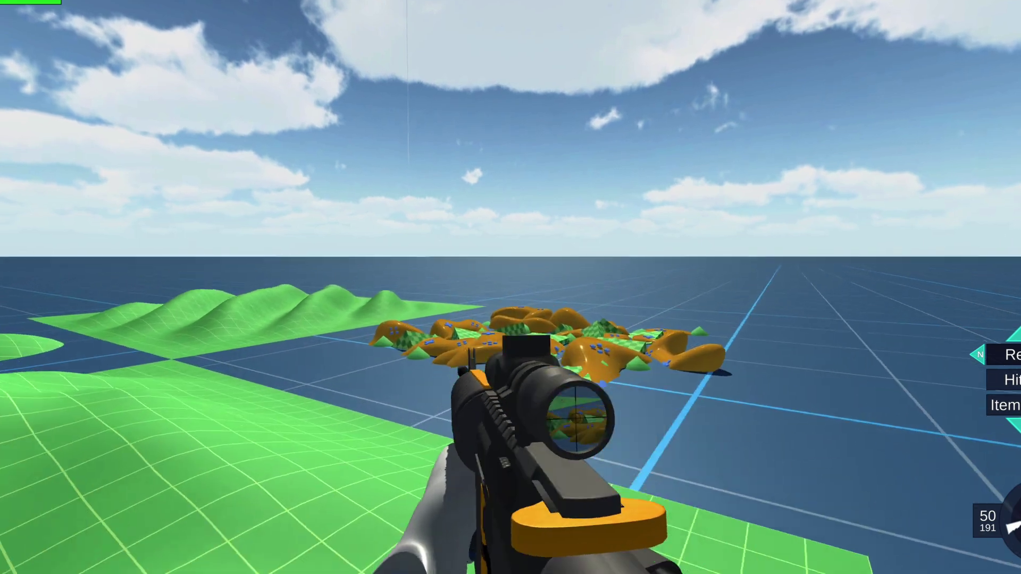
pyautogui.click(510, 287)
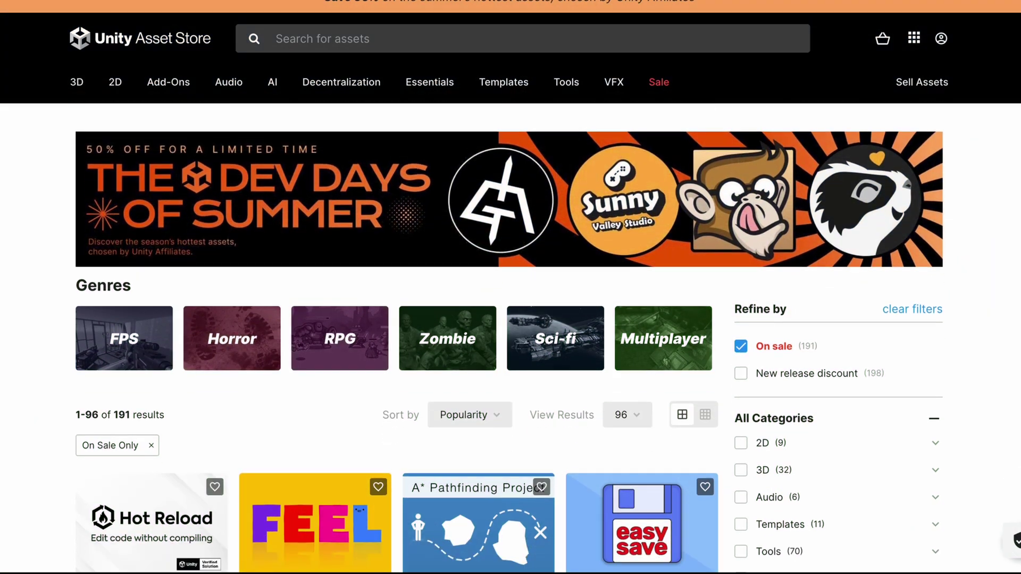
# Step: Scroll down through the on-sale asset results in the Asset Store
pyautogui.scroll(-2, 510, 287)
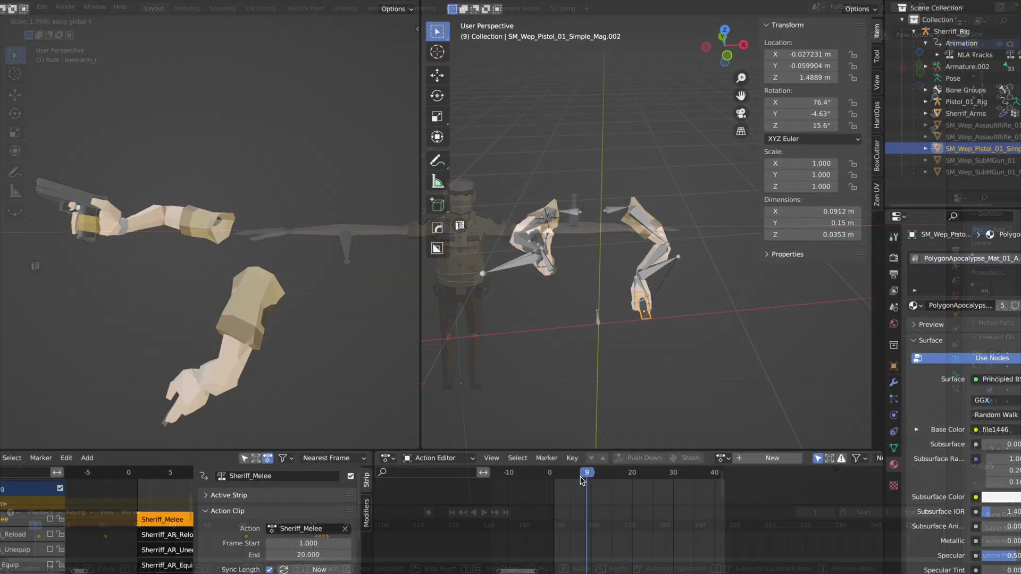
# Step: Play the sheriff arms' pistol action, rewind the playhead to frame 0 and replay it
pyautogui.press('space')
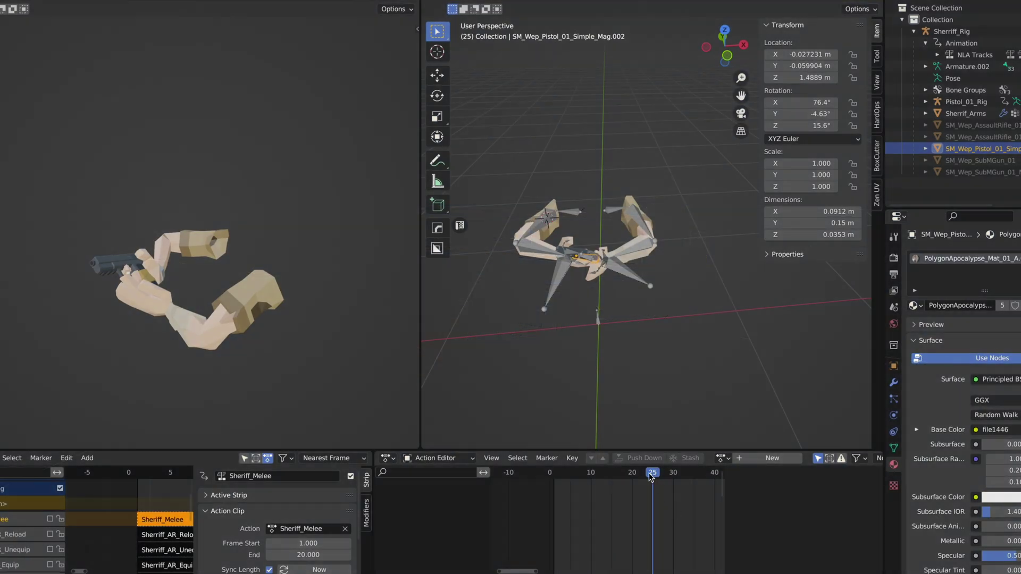
pyautogui.moveTo(651, 478); pyautogui.dragTo(552, 486)
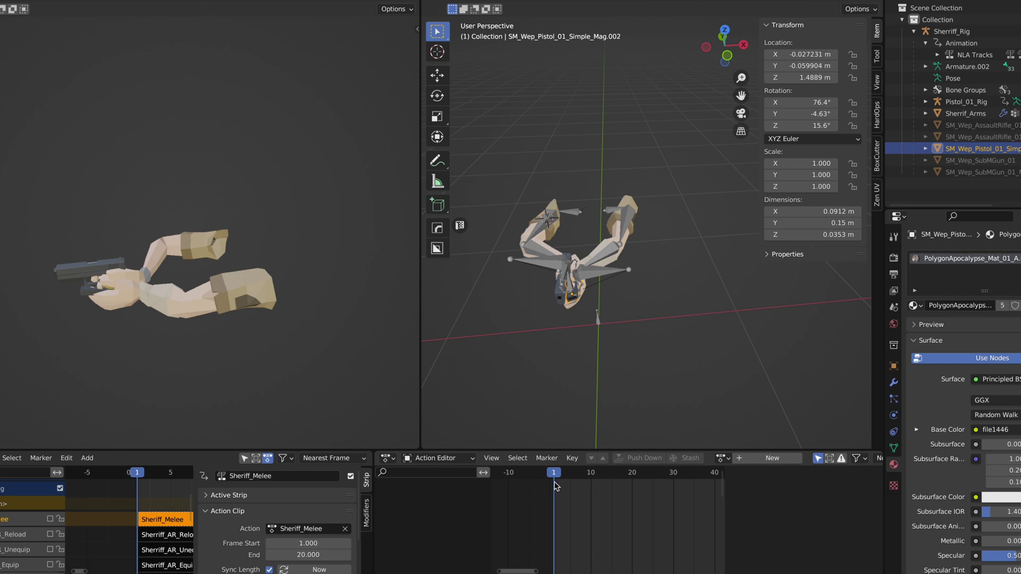
pyautogui.press('space')
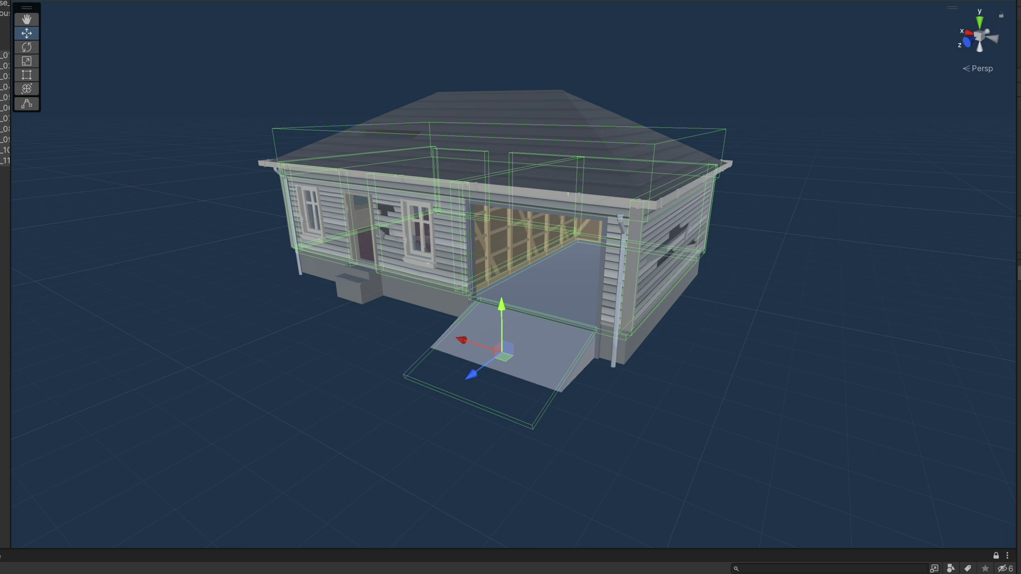
# Step: Orbit the Scene view to a frontal view of the house and its box colliders
pyautogui.keyDown('alt'); pyautogui.moveTo(756, 282); pyautogui.dragTo(728, 419); pyautogui.keyUp('alt')
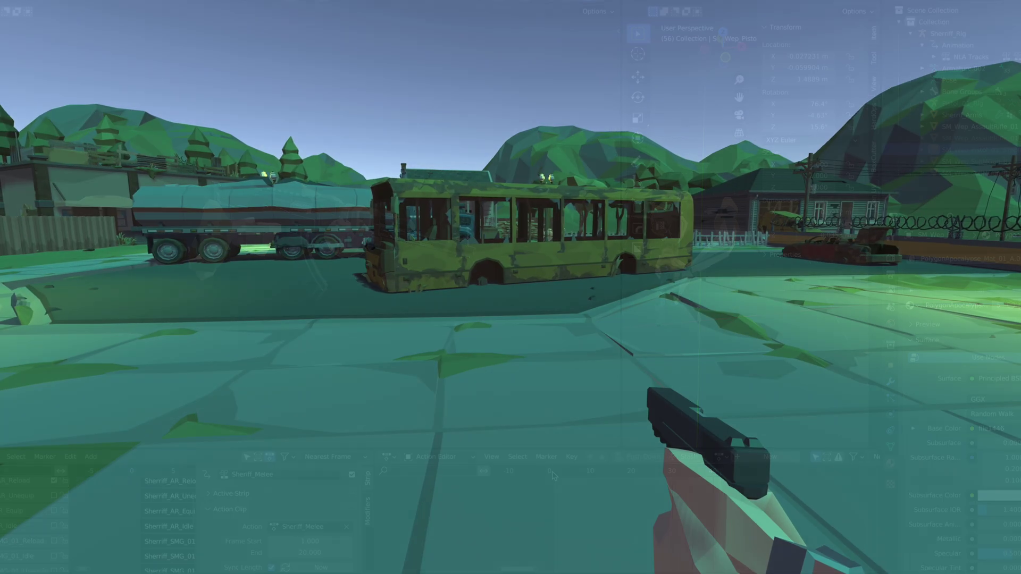
# Step: Cycle weapon keys 1–4 through the AK, shotgun, pistol, knife and empty hands, ending on the shotgun
pyautogui.press('2')
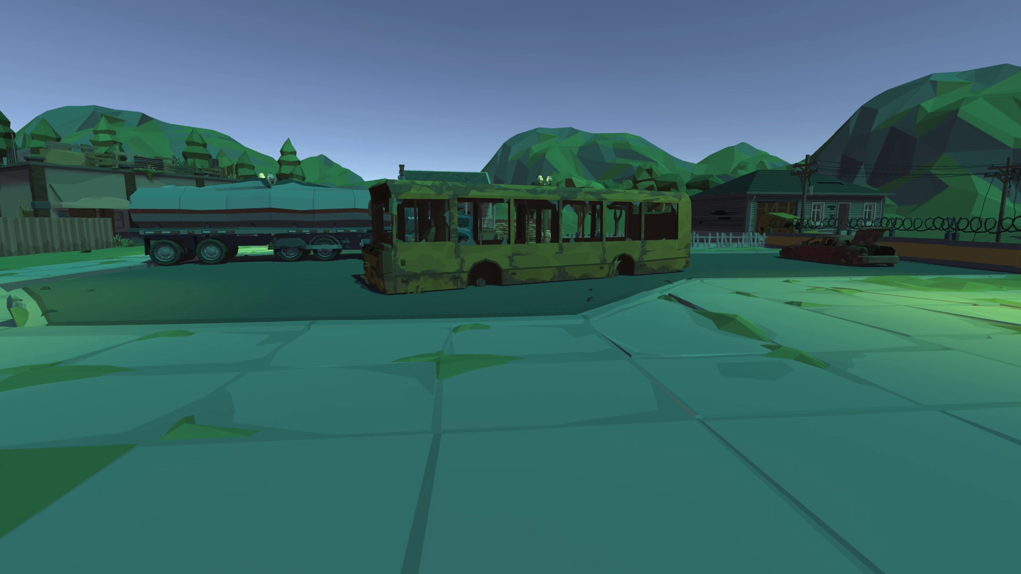
pyautogui.press('3')
pyautogui.press('4')
pyautogui.press('3')
pyautogui.press('2')
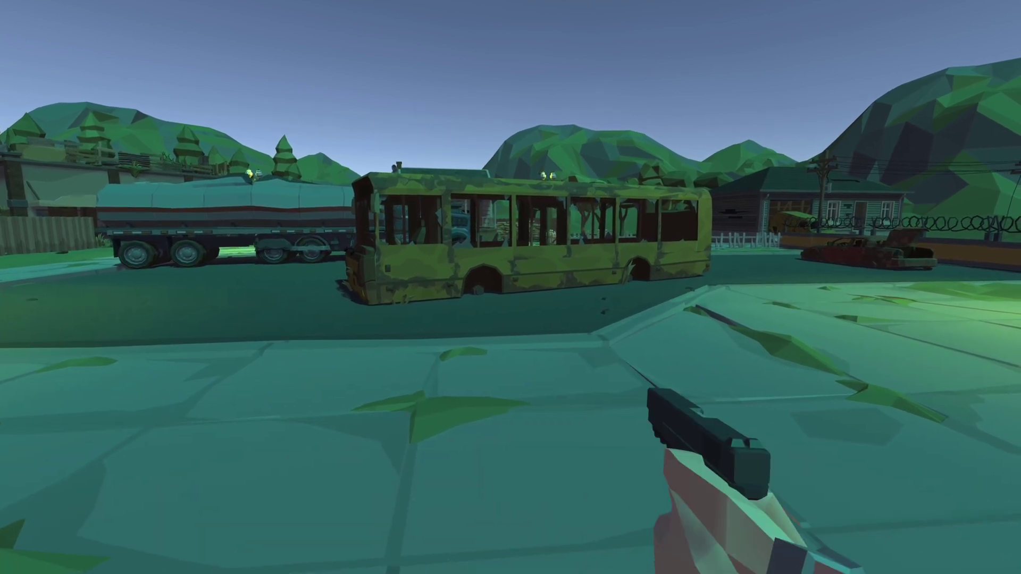
pyautogui.press('1')
pyautogui.press('4')
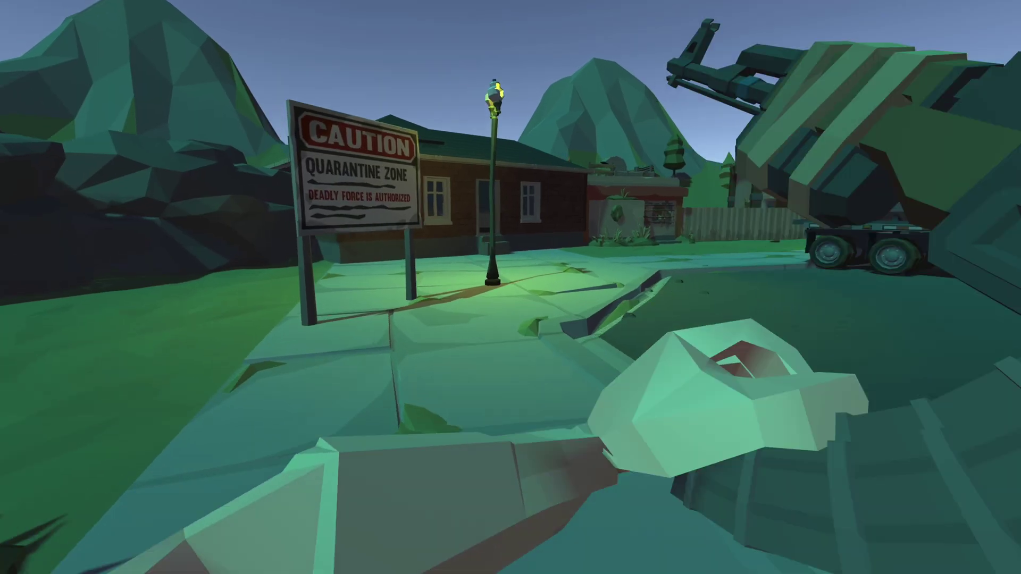
pyautogui.press('1')
pyautogui.press('2')
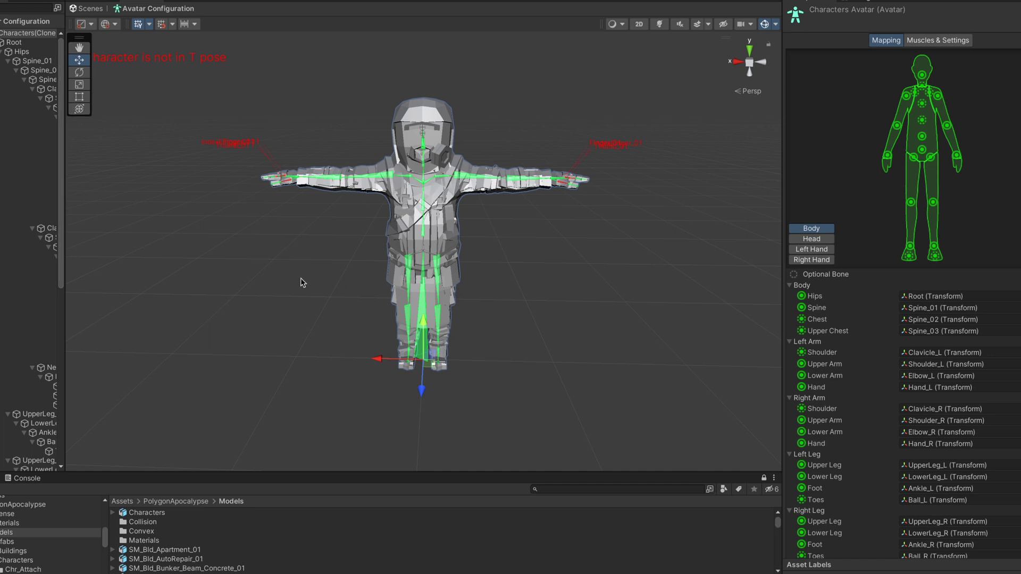
# Step: Orbit around the T-posed character in the Avatar Configuration view
pyautogui.keyDown('alt'); pyautogui.moveTo(303, 307); pyautogui.dragTo(358, 315); pyautogui.keyUp('alt')
pyautogui.keyDown('alt'); pyautogui.moveTo(601, 405); pyautogui.dragTo(407, 383); pyautogui.keyUp('alt')
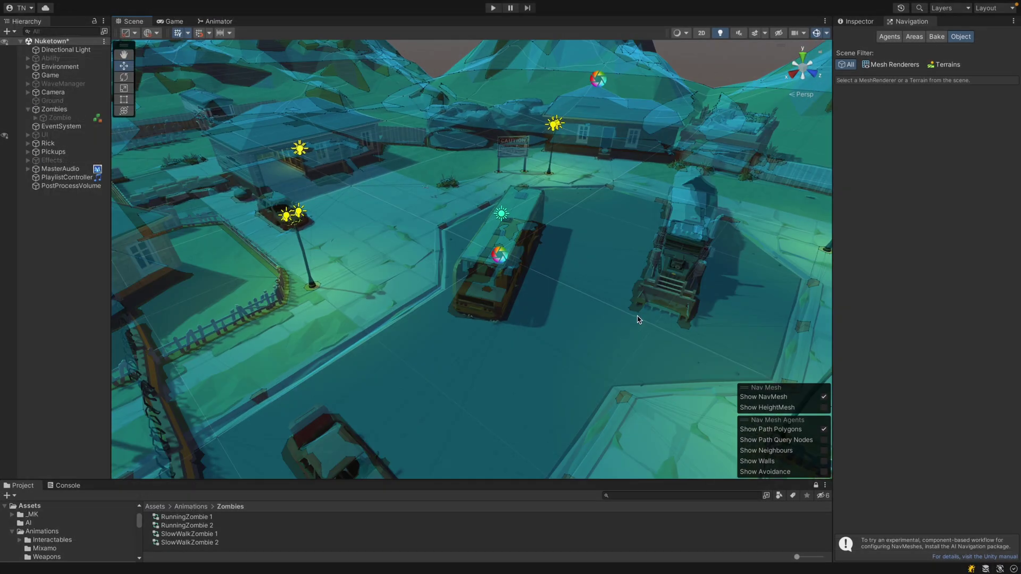
# Step: Toggle the NavMesh display off and back on, then pan around the Zombie behavior tree graph
pyautogui.click(817, 33)
pyautogui.click(817, 32)
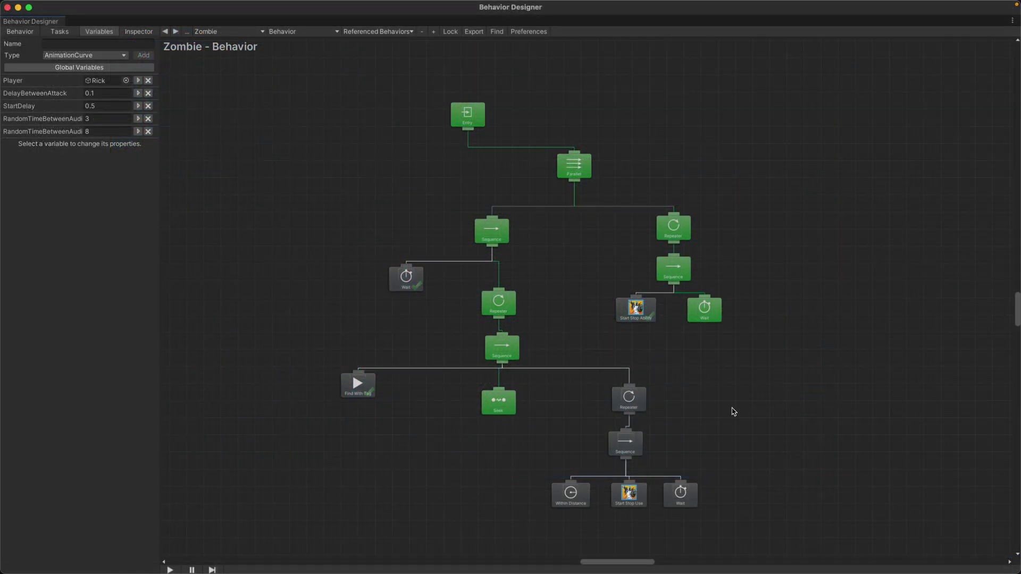
pyautogui.scroll(-2, 734, 412)
pyautogui.hscroll(2, 734, 413)
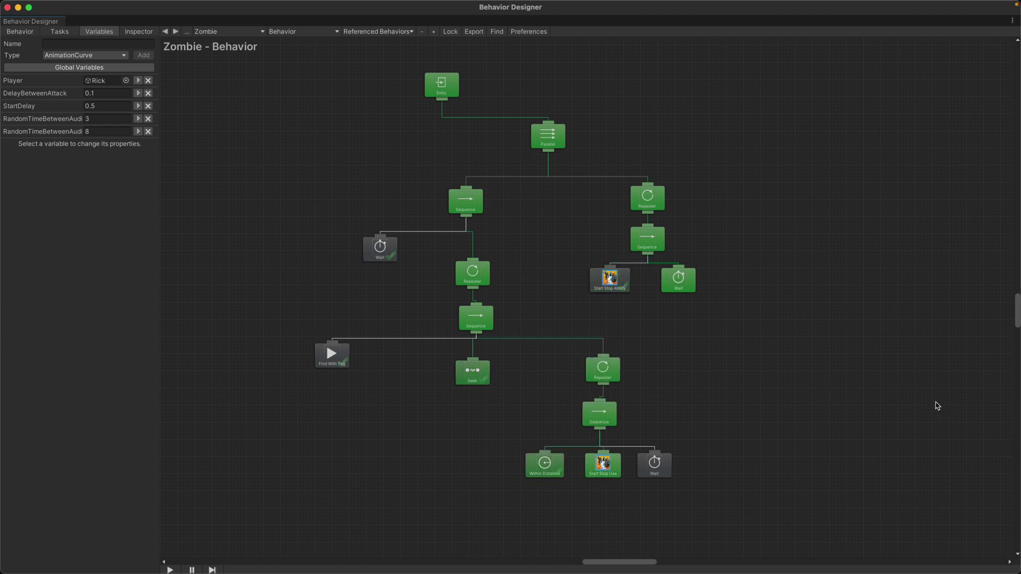
pyautogui.moveTo(938, 406); pyautogui.dragTo(943, 411, button='middle')
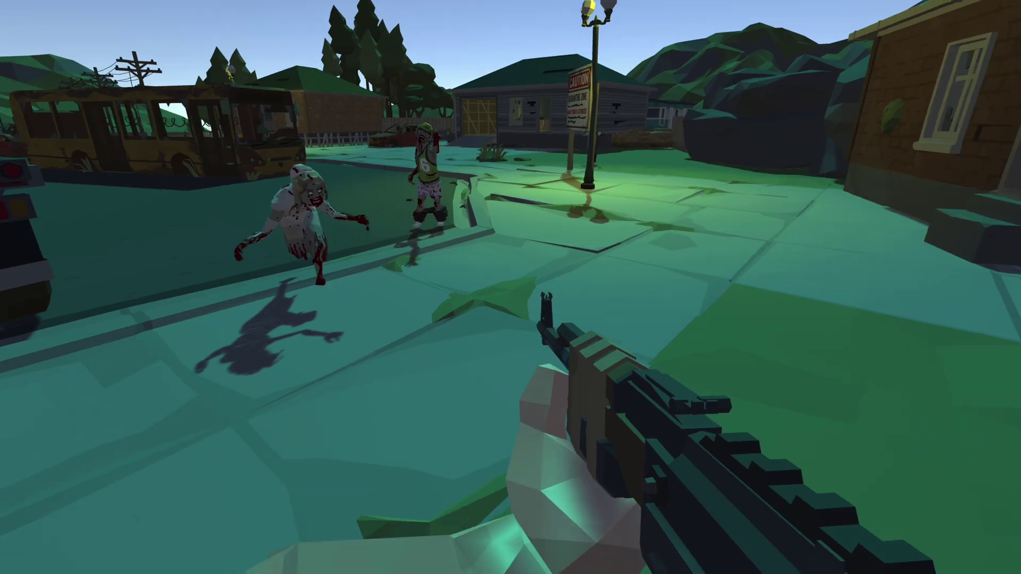
# Step: Orbit the Scene view around the driveway ramp
pyautogui.moveTo(640, 389)
pyautogui.keyDown('alt'); pyautogui.mouseDown()
pyautogui.moveTo(638, 376)
pyautogui.moveTo(662, 372)
pyautogui.moveTo(642, 374)
pyautogui.mouseUp(); pyautogui.keyUp('alt')
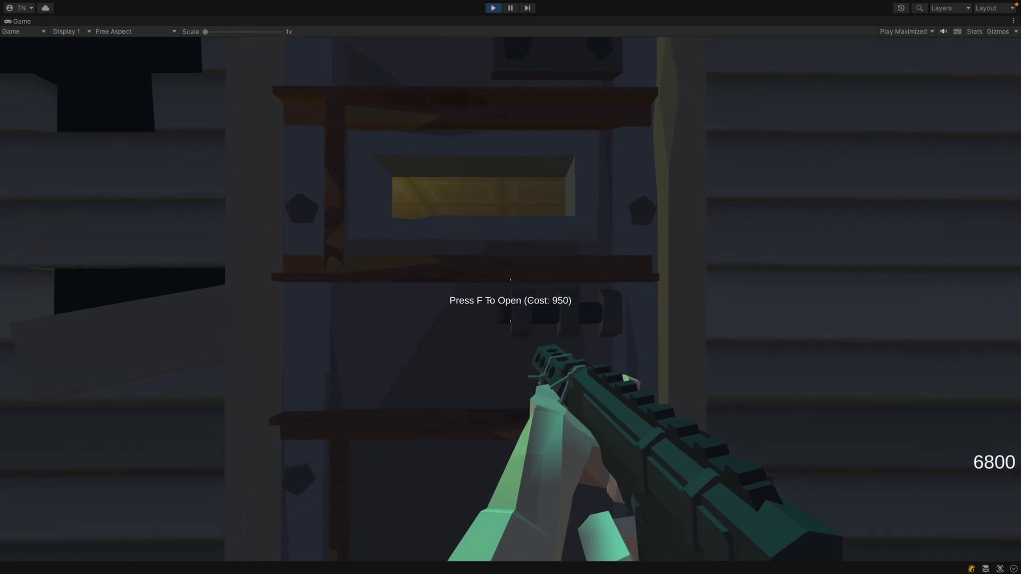
# Step: Buy open the boarded door for 950 points and shoot the approaching zombies
pyautogui.press('f')
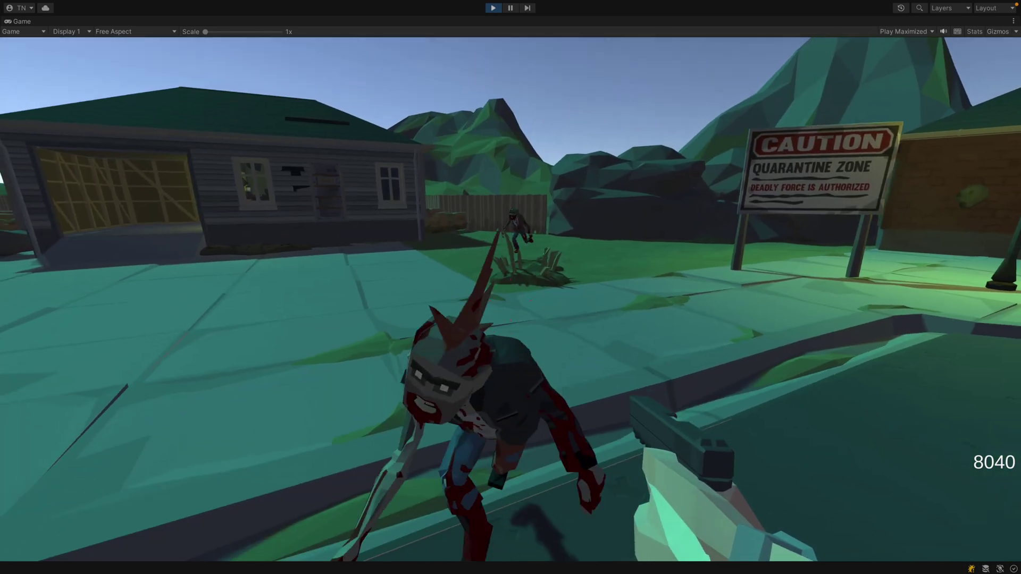
pyautogui.click(512, 297)
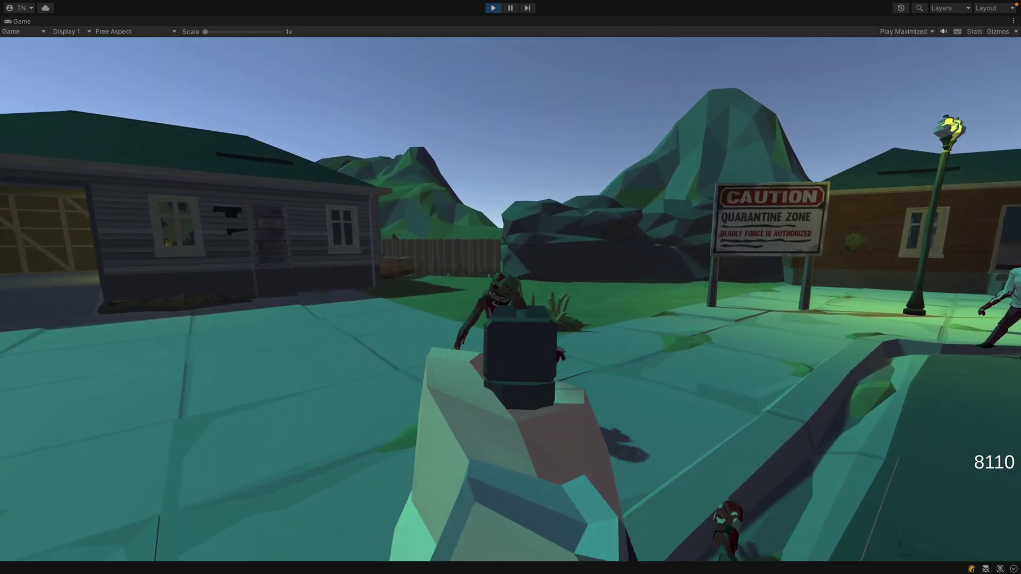
pyautogui.click(511, 297)
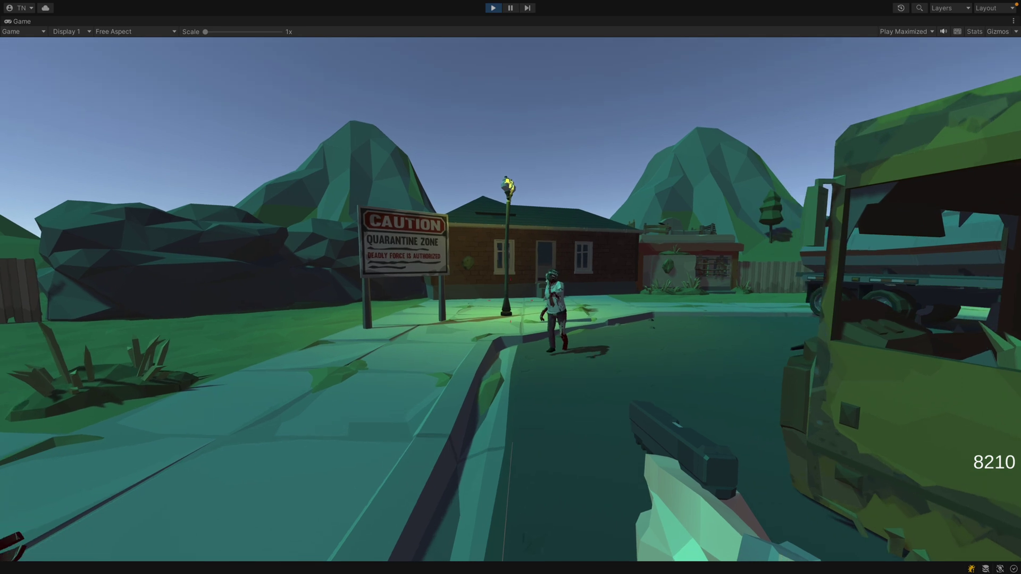
# Step: Toggle aiming down the pistol's sights and advance toward the bus
pyautogui.rightClick(510, 288)
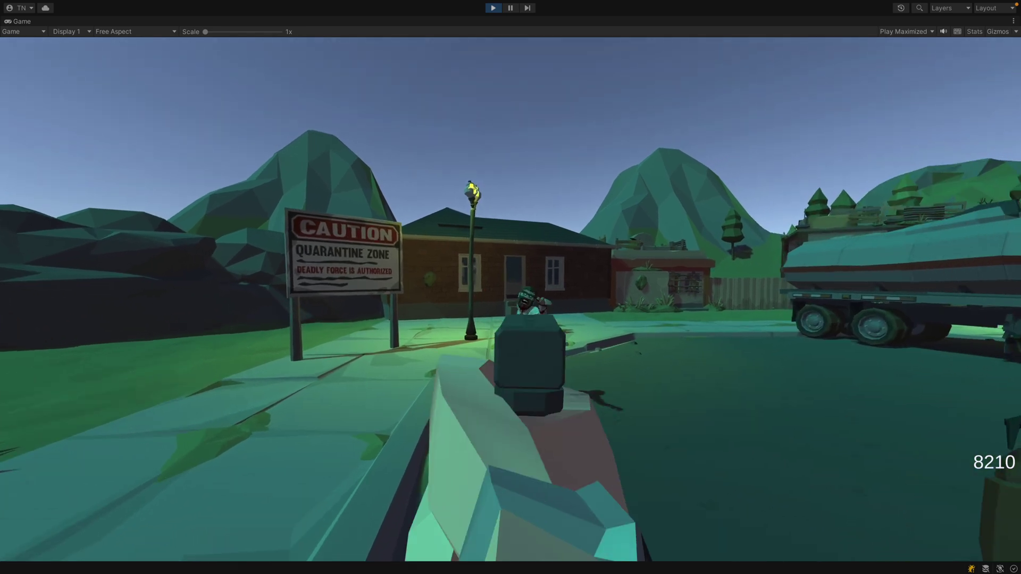
pyautogui.rightClick(511, 288)
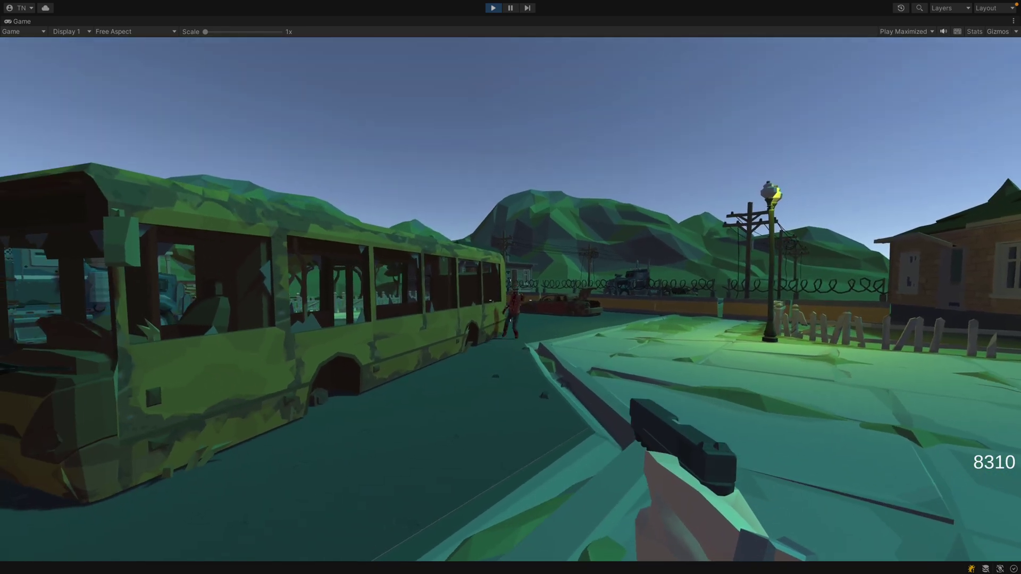
pyautogui.rightClick(510, 287)
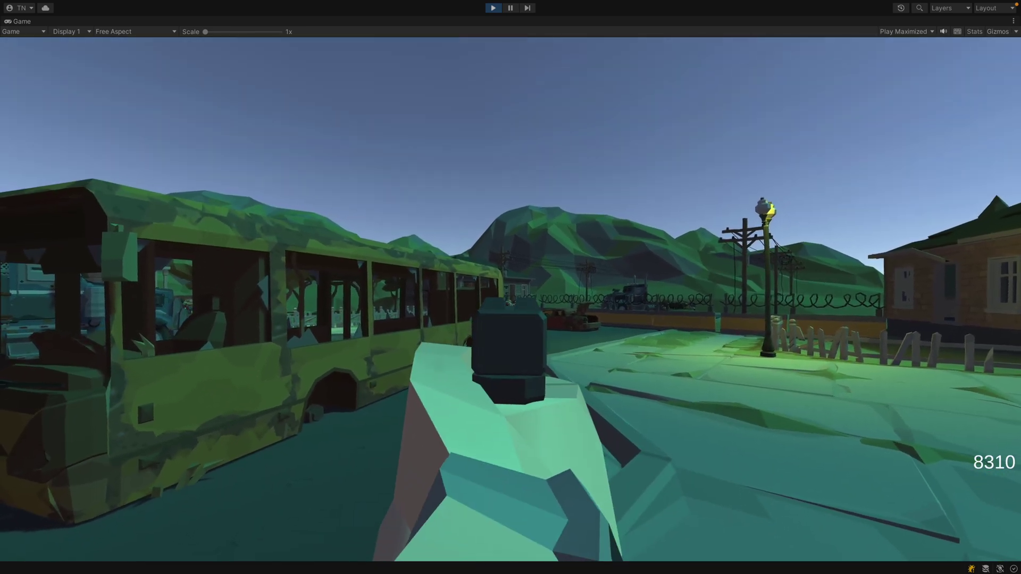
pyautogui.rightClick(511, 287)
pyautogui.press('w')
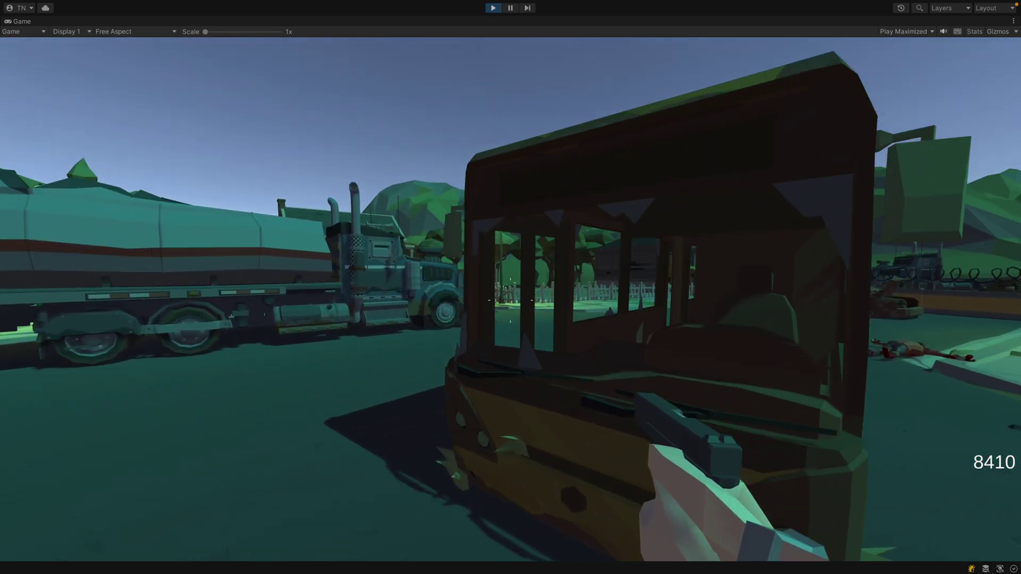
pyautogui.rightClick(511, 287)
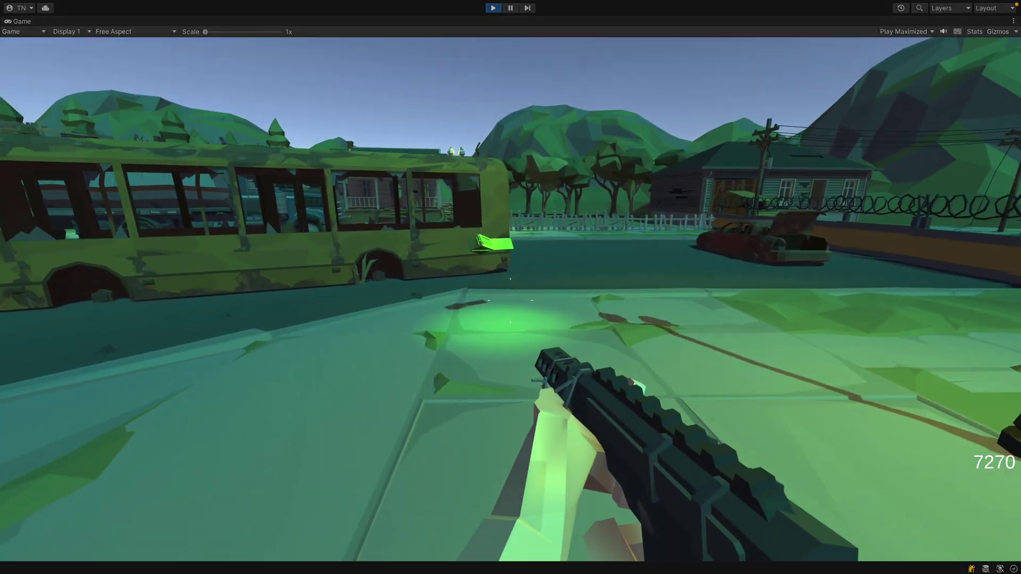
pyautogui.press('w')
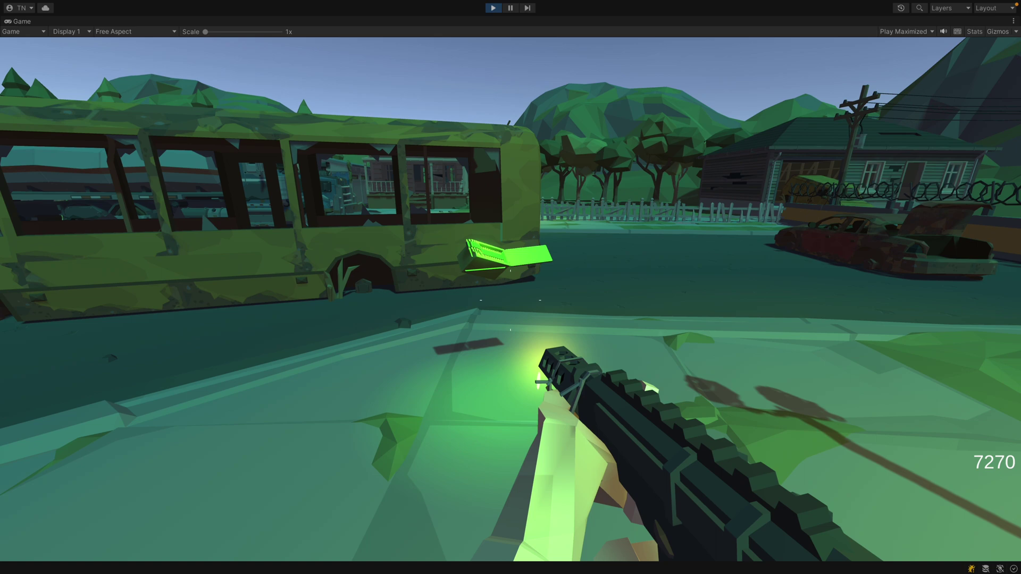
# Step: Reload, back away from the bus and shoot the zombies approaching there
pyautogui.press('r')
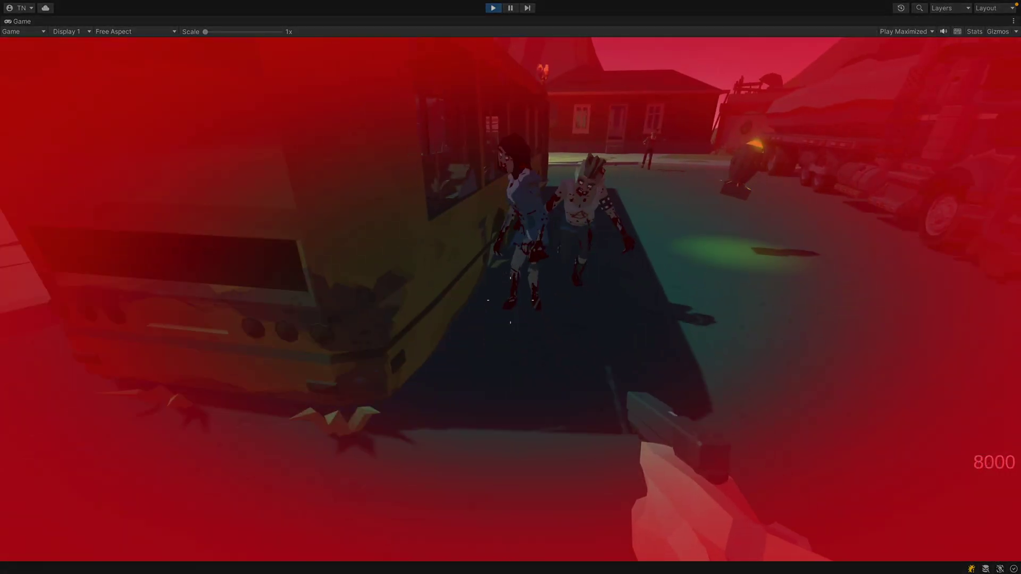
pyautogui.press('s')
pyautogui.click(511, 299)
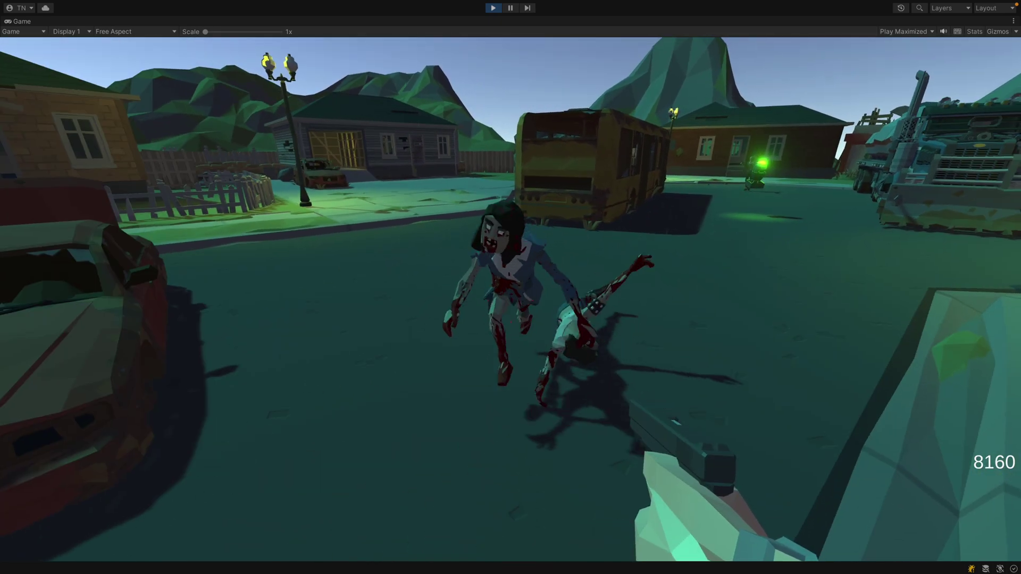
pyautogui.click(511, 299)
pyautogui.click(510, 299)
# Step: Switch to the rifle, move past the bus around the truck, and back into the house doorway
pyautogui.press('1')
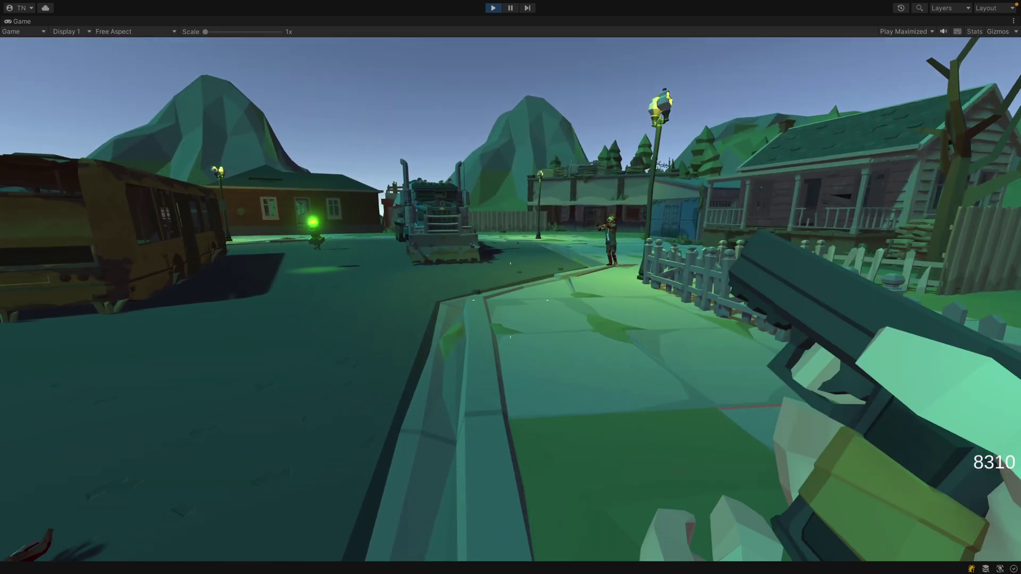
pyautogui.press('w')
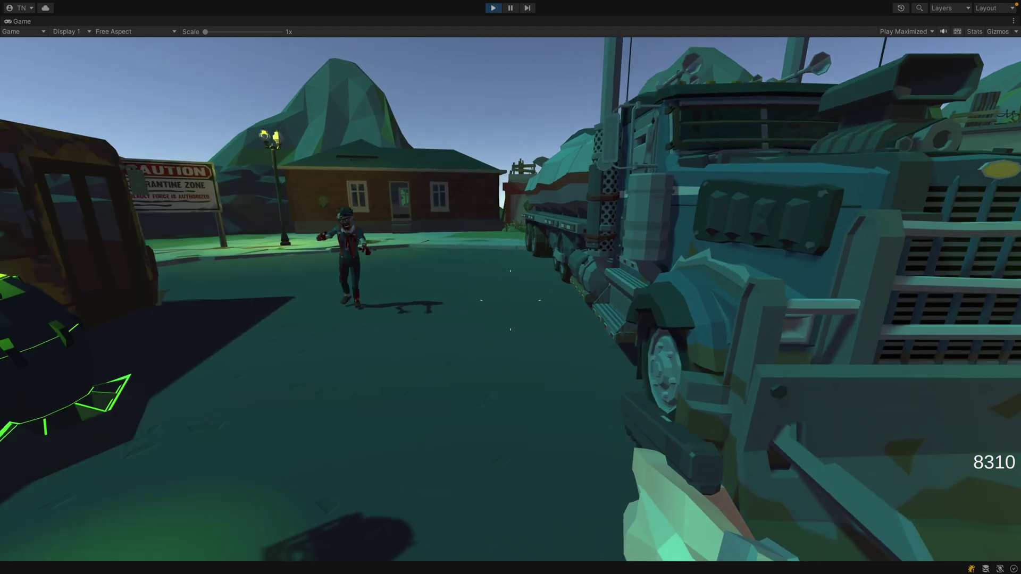
pyautogui.press('w')
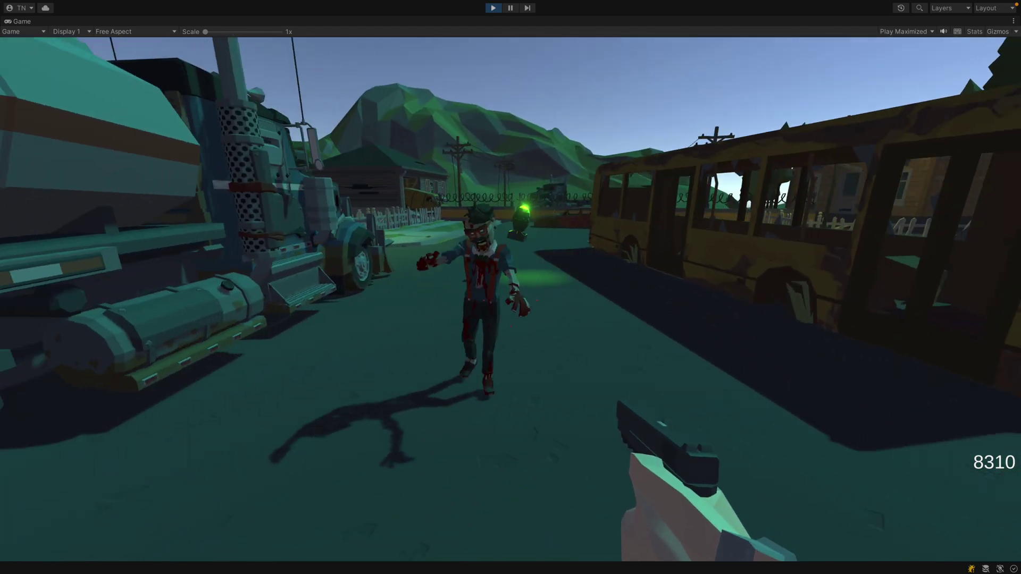
pyautogui.press('w')
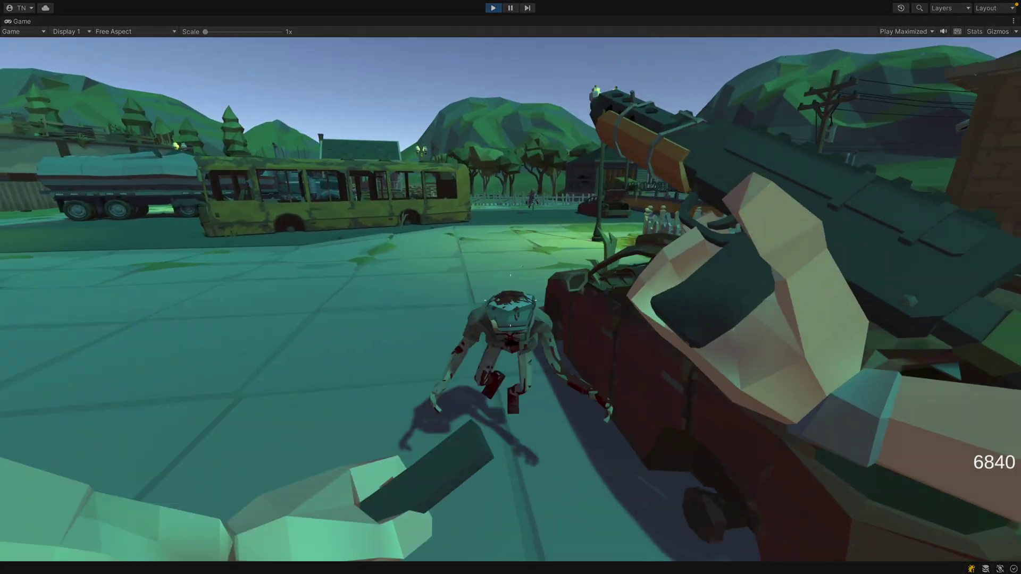
pyautogui.press('s')
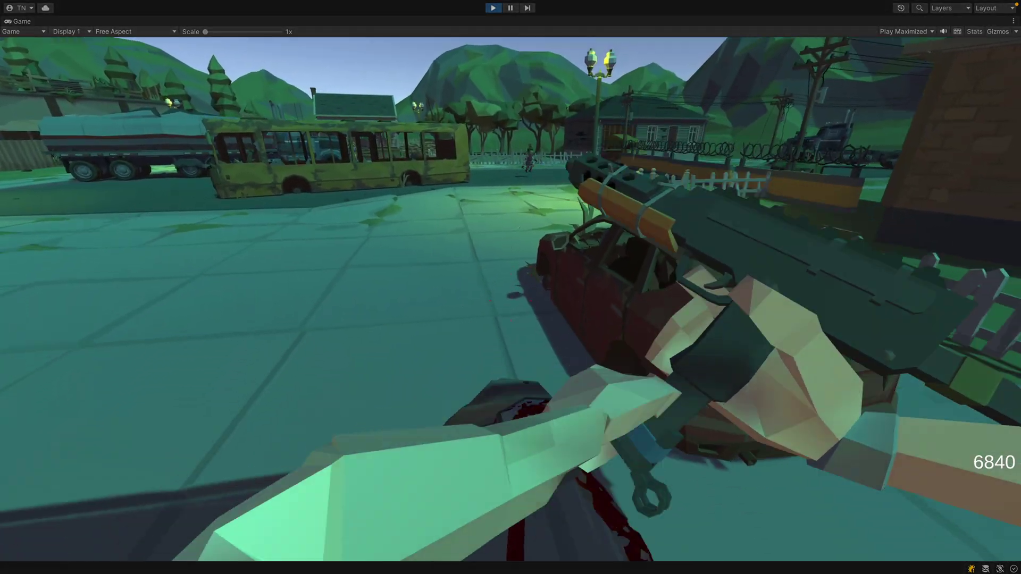
# Step: From the doorway, shoot the zombies outside, throw two grenades and reload
pyautogui.click(510, 288)
pyautogui.click(510, 287)
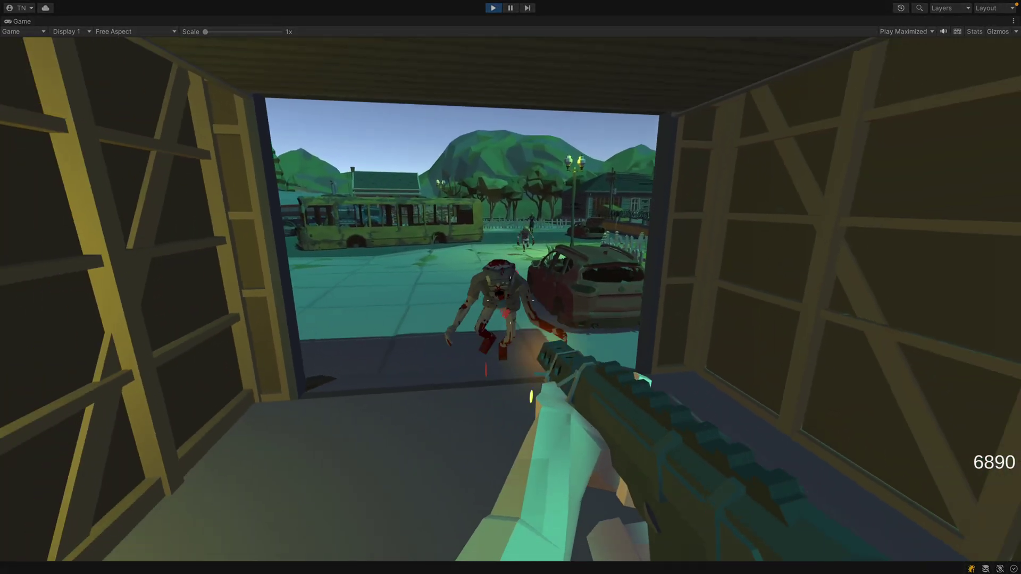
pyautogui.press('g')
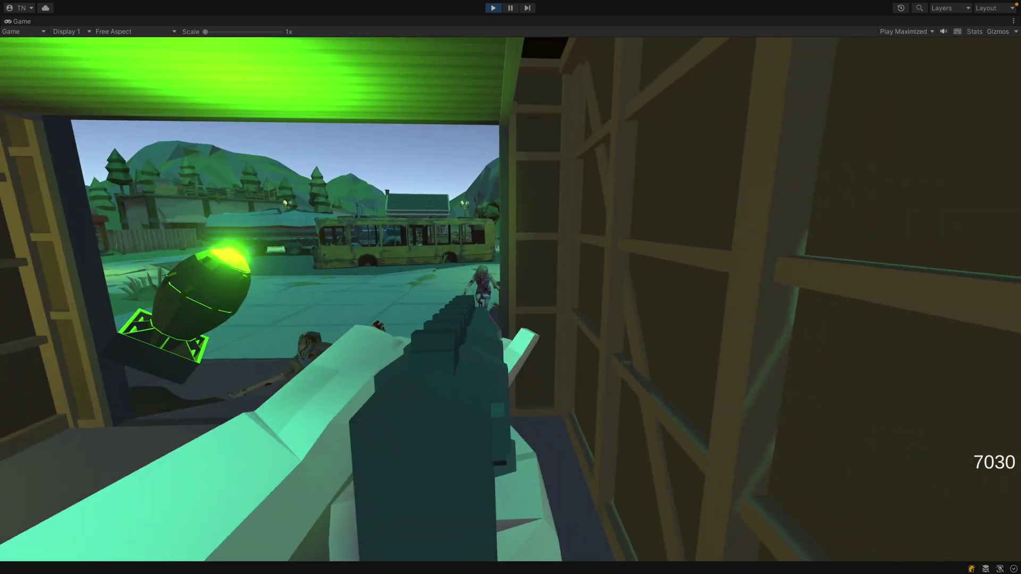
pyautogui.click(510, 288)
pyautogui.press('r')
pyautogui.press('s')
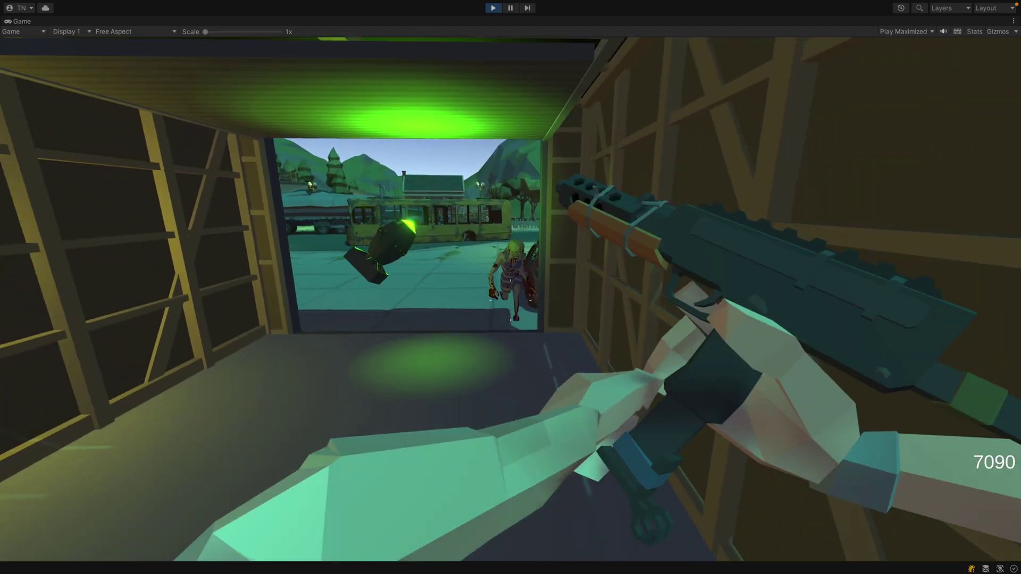
pyautogui.click(510, 287)
pyautogui.press('g')
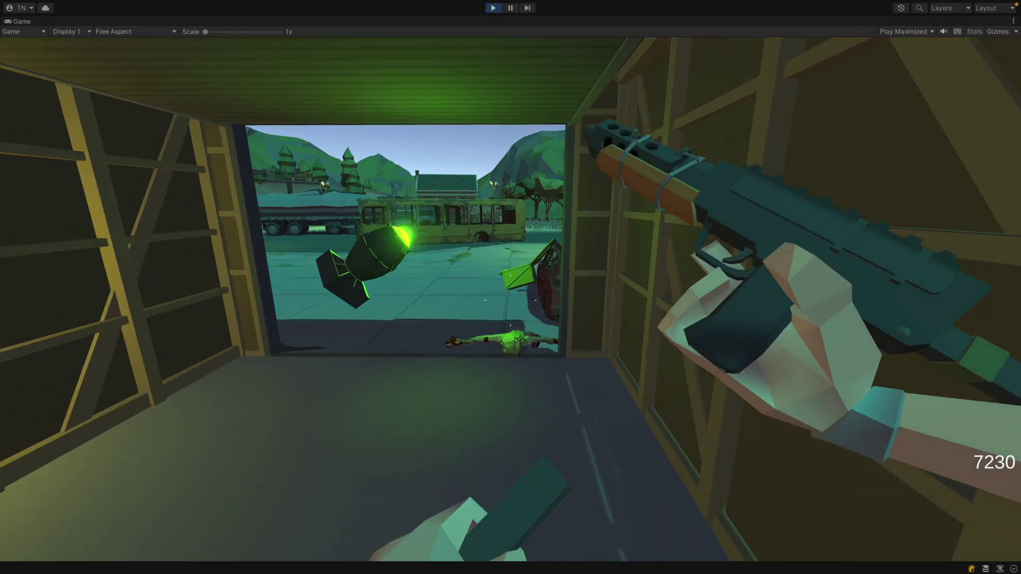
pyautogui.press('w')
pyautogui.press('w')
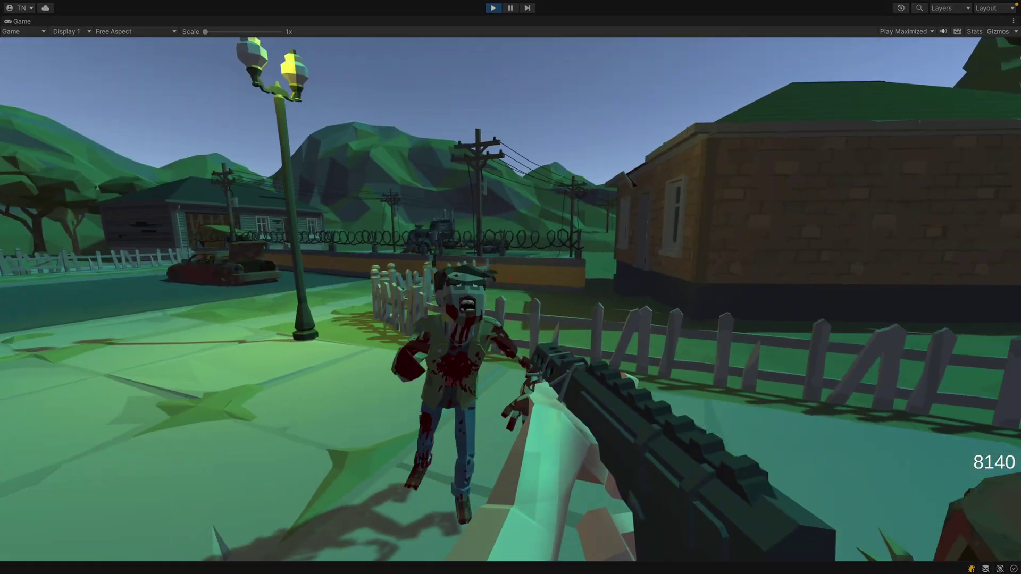
# Step: Shoot zombies near the house and car, aim down sights, then walk the street beside the tanker truck
pyautogui.click(511, 287)
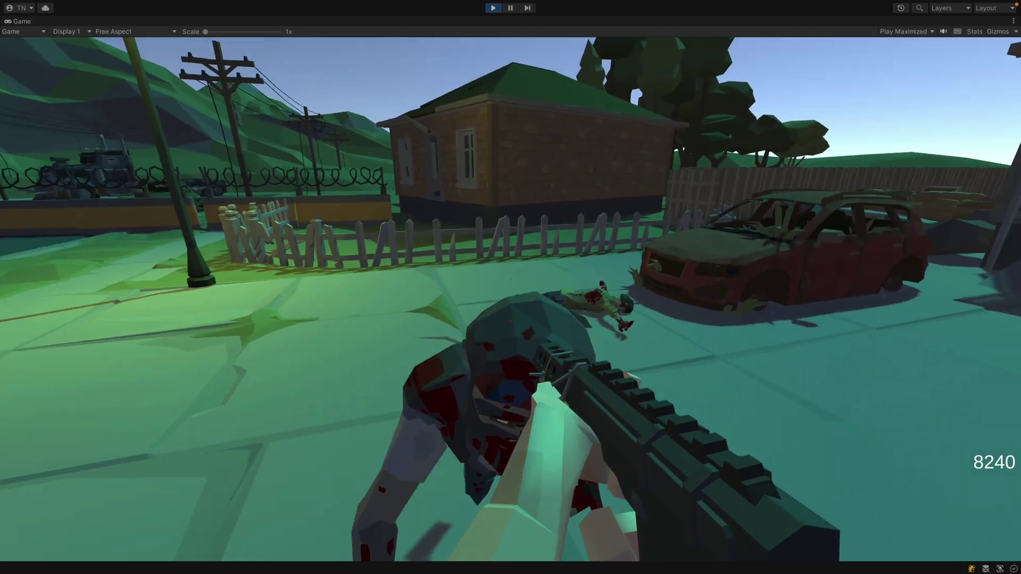
pyautogui.click(511, 288)
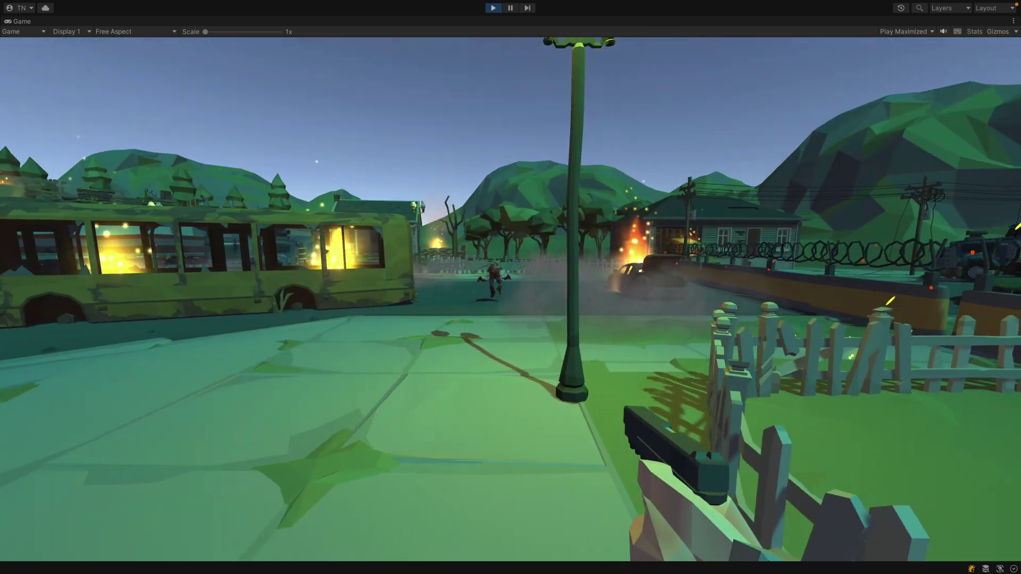
pyautogui.rightClick(511, 288)
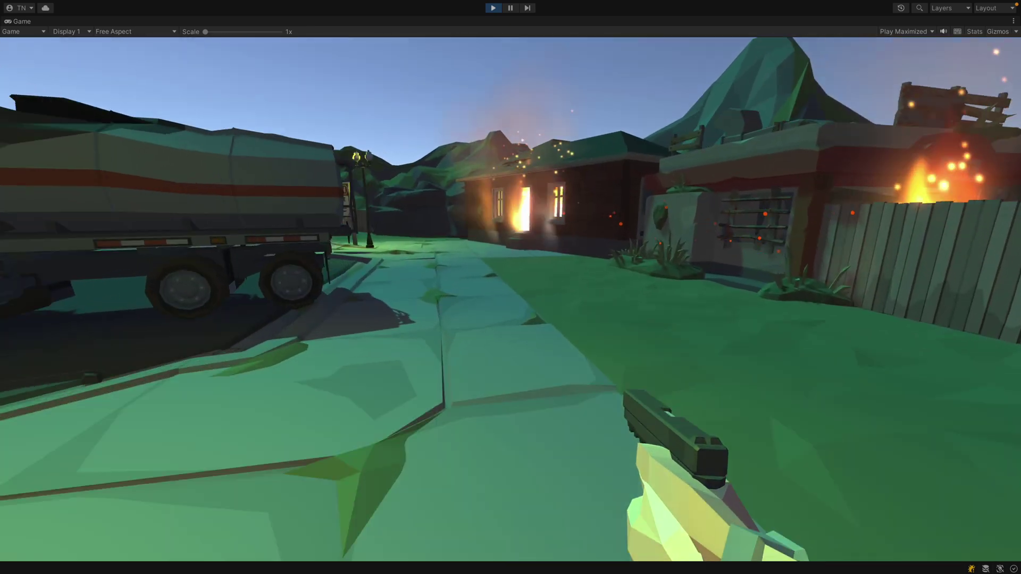
pyautogui.press('w')
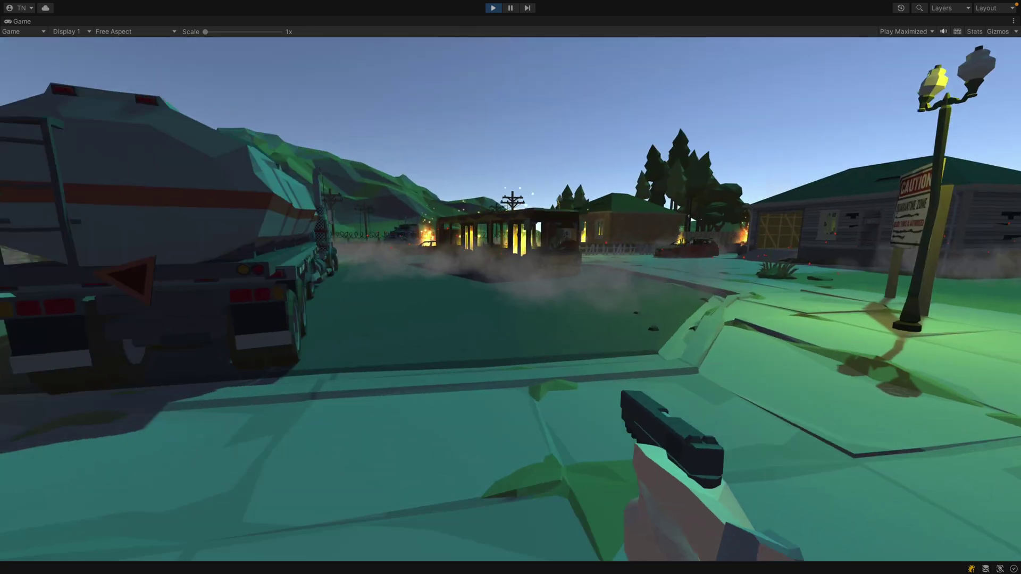
pyautogui.press('w')
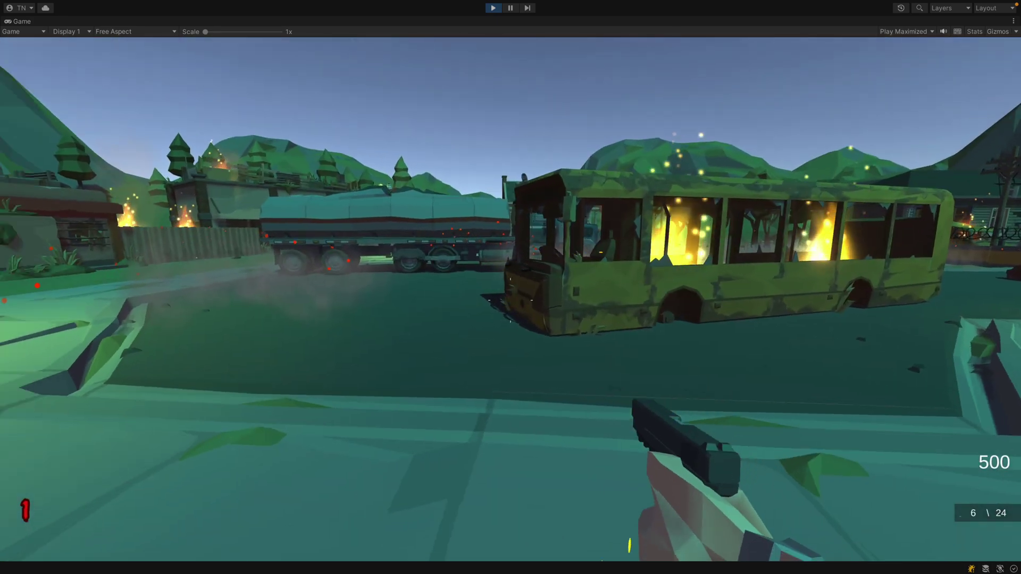
# Step: Shoot the zombies in the street with the pistol, reloading between bursts
pyautogui.press('r')
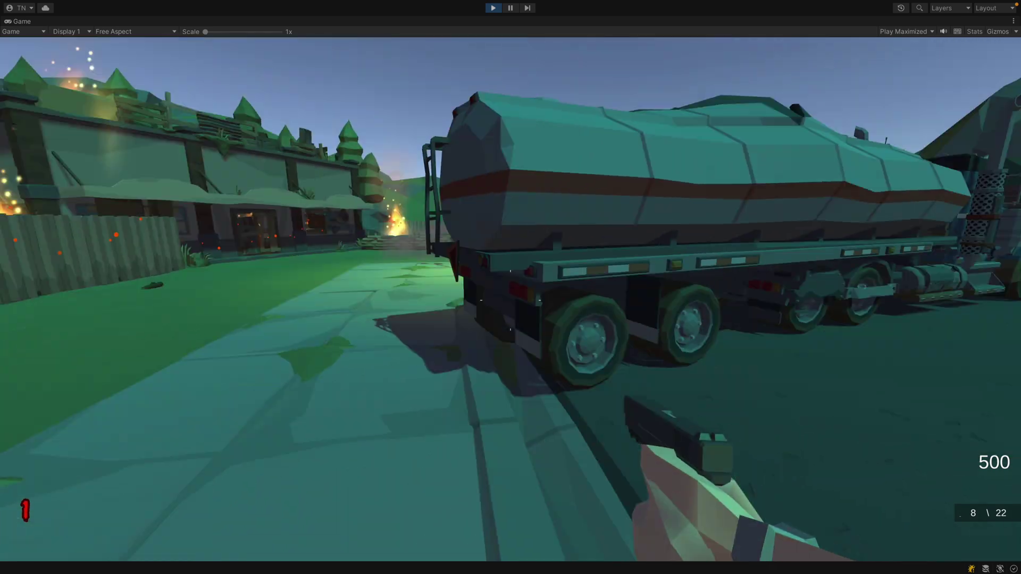
pyautogui.click(510, 288)
pyautogui.click(510, 287)
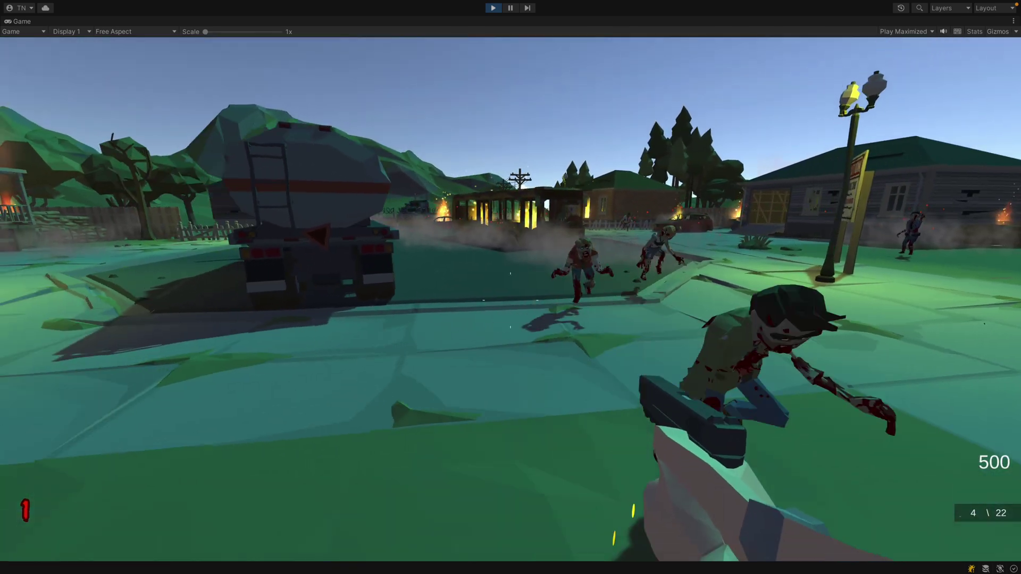
pyautogui.press('r')
pyautogui.click(511, 287)
pyautogui.click(510, 287)
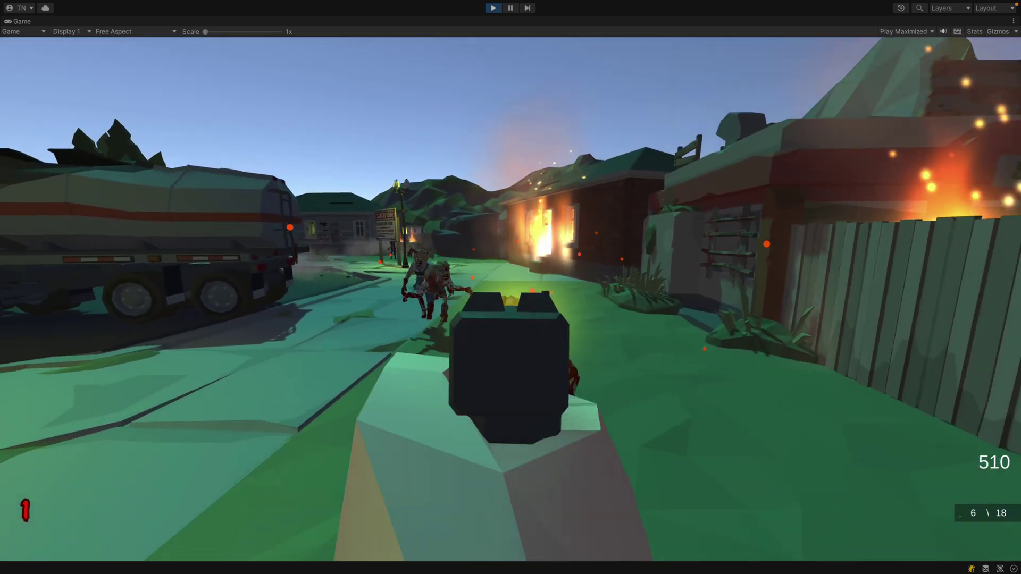
pyautogui.click(510, 288)
pyautogui.click(510, 287)
pyautogui.press('r')
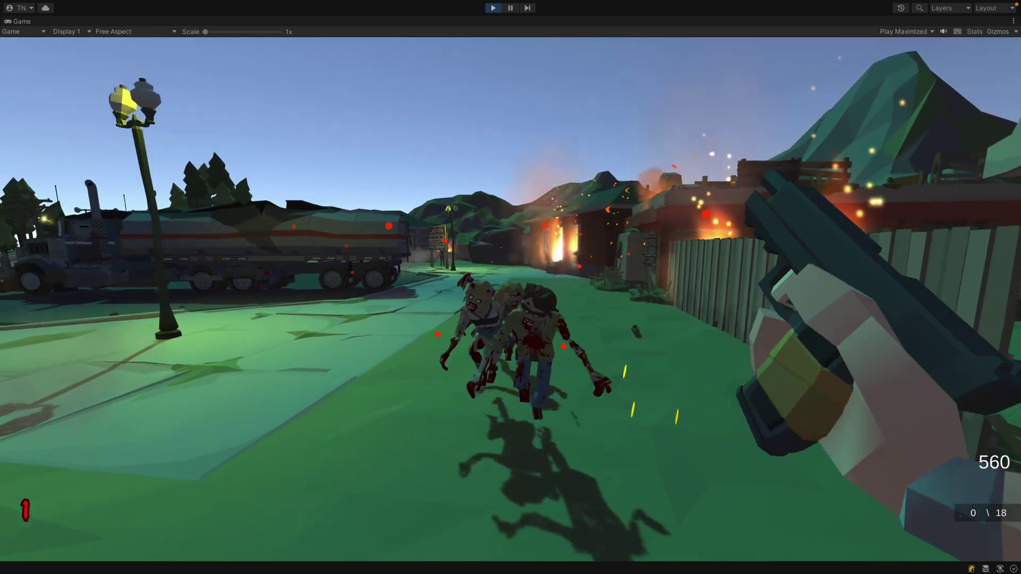
# Step: Back toward the building, gun down the zombie group and charging zombie, then switch to the pistol
pyautogui.press('s')
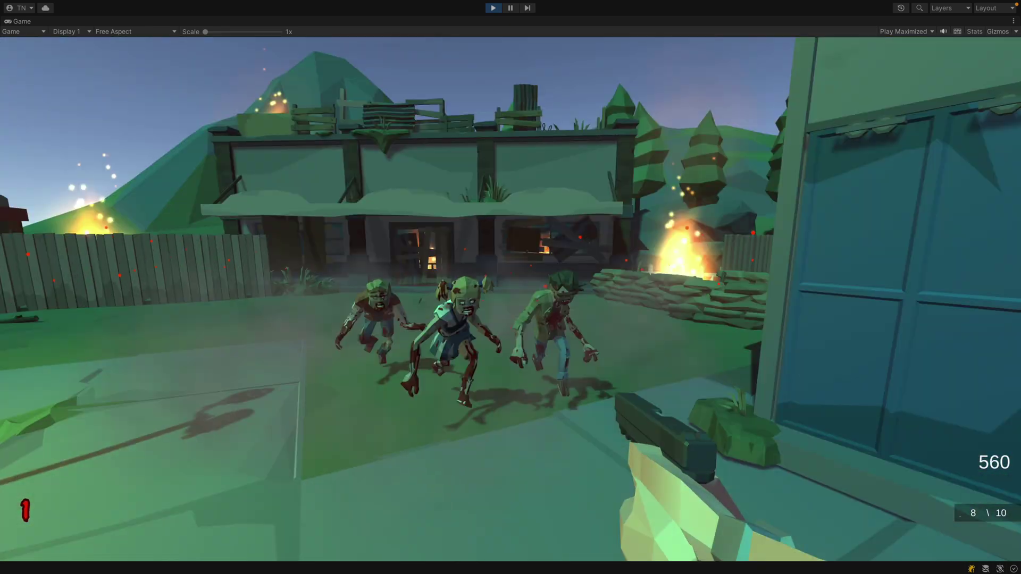
pyautogui.click(511, 287)
pyautogui.click(511, 287)
pyautogui.click(511, 287)
pyautogui.click(511, 288)
pyautogui.press('r')
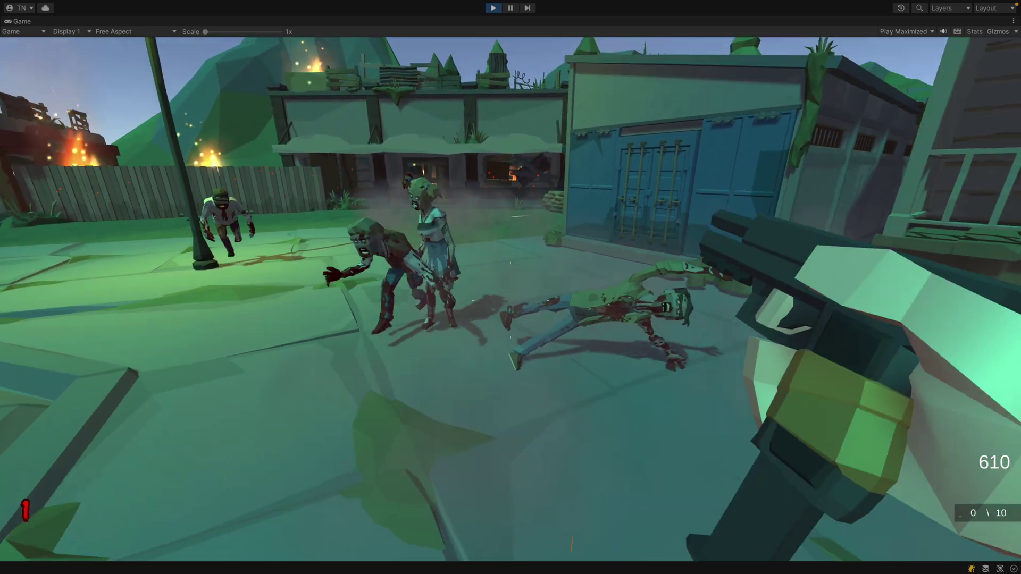
pyautogui.click(511, 287)
pyautogui.click(510, 288)
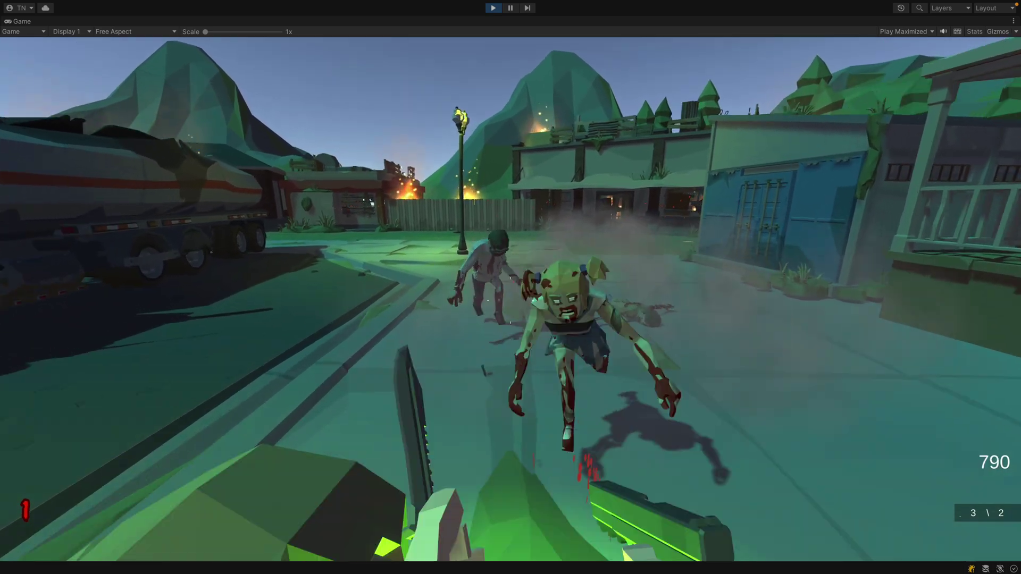
pyautogui.click(510, 287)
pyautogui.press('2')
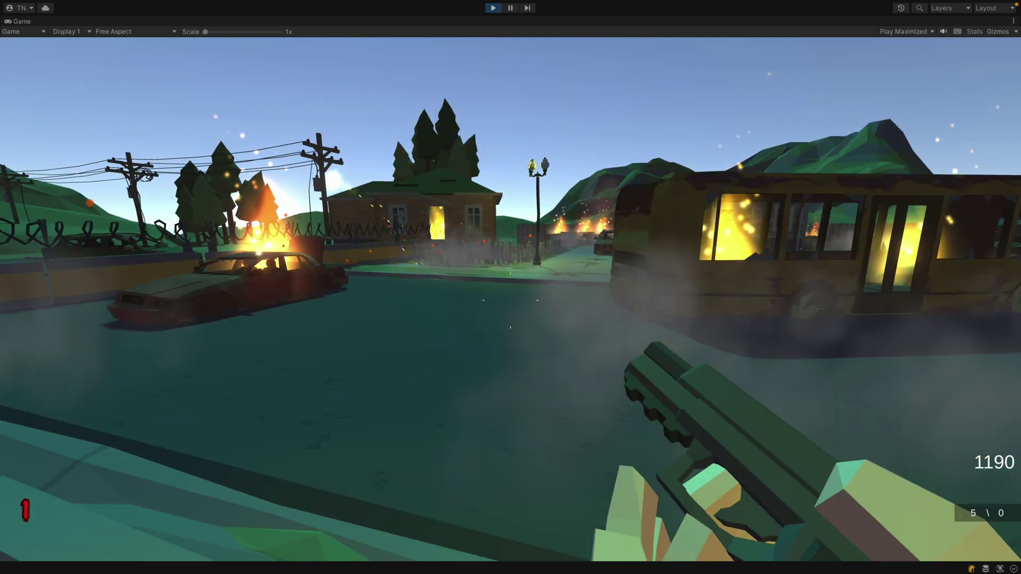
# Step: Walk past the burning house and red car, shoot the approaching zombie, and enter the lit garage
pyautogui.press('w')
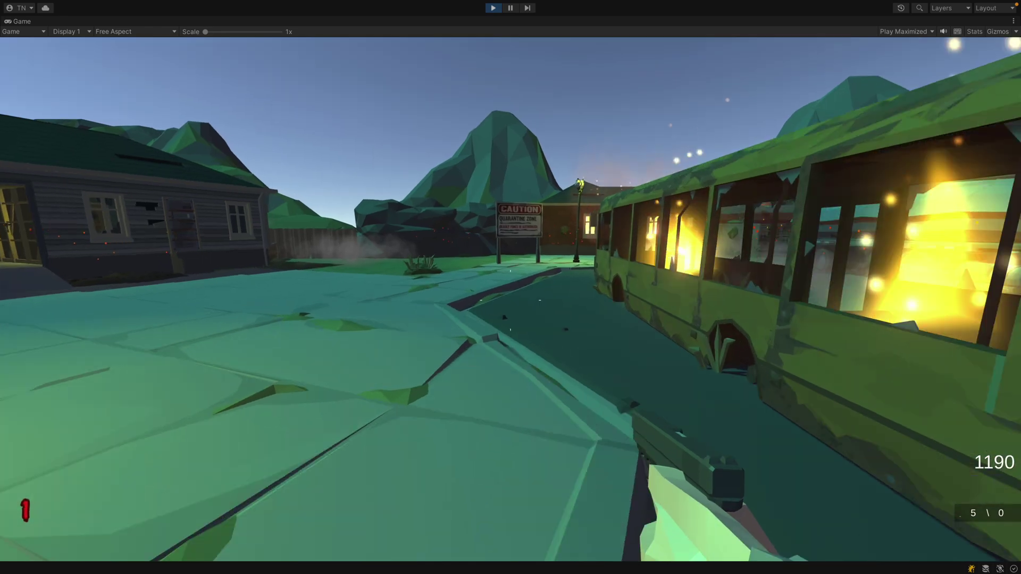
pyautogui.press('w')
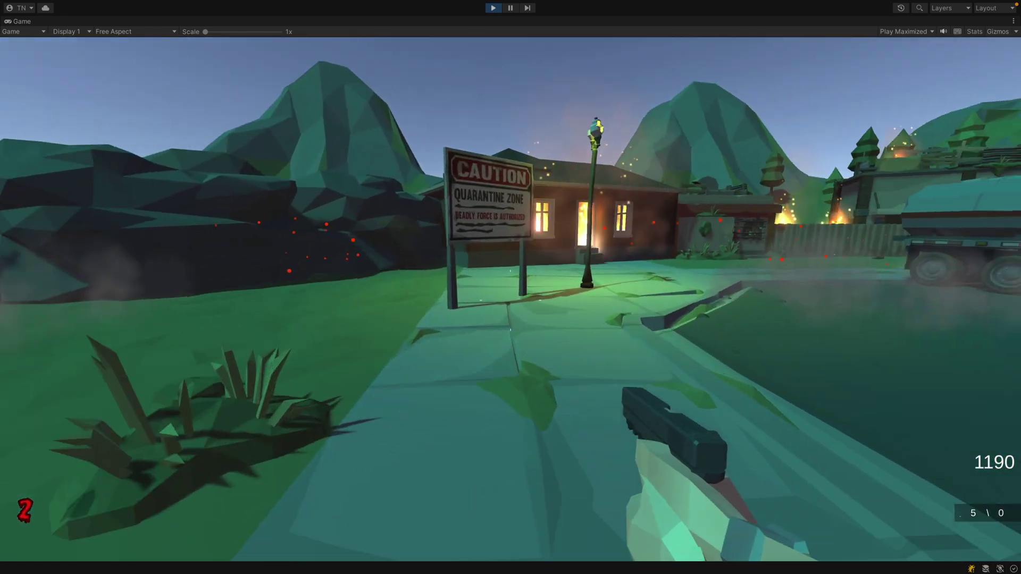
pyautogui.press('w')
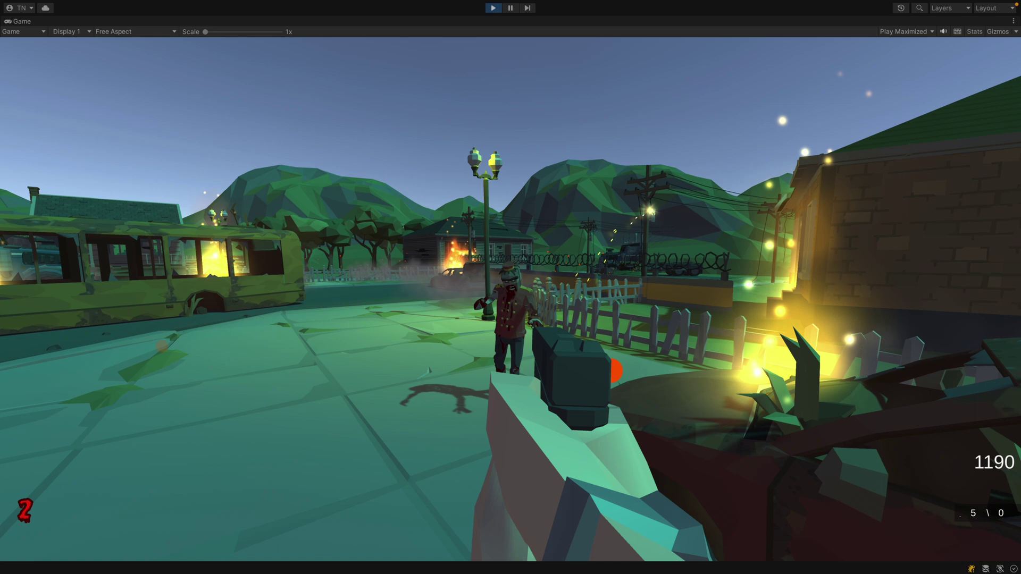
pyautogui.click(510, 287)
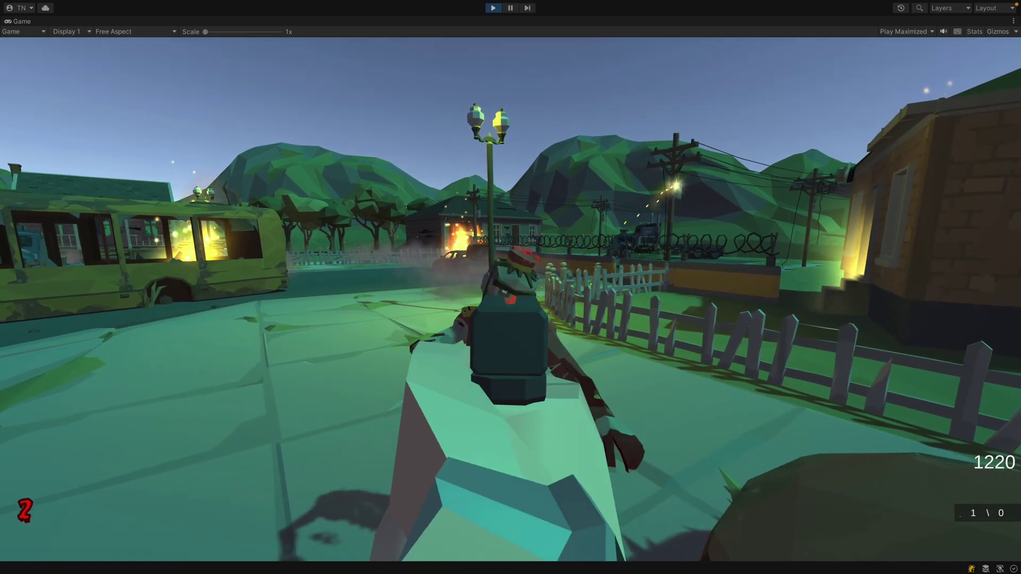
pyautogui.press('w')
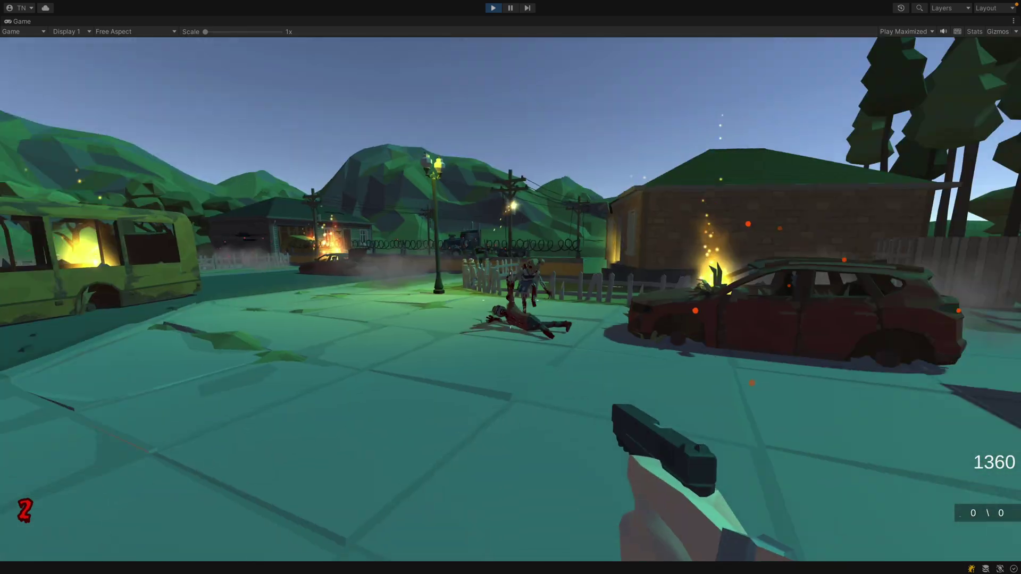
pyautogui.press('w')
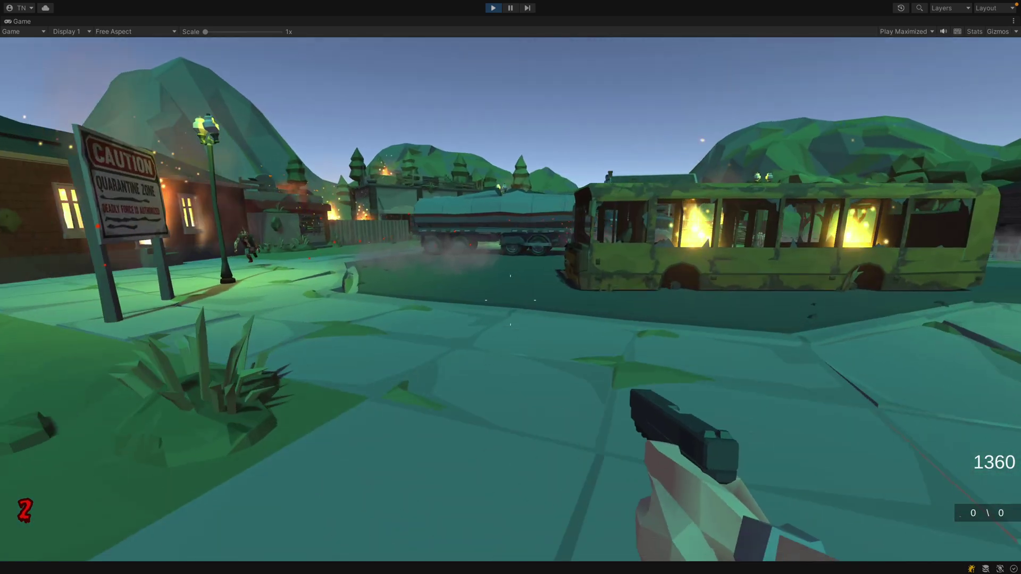
pyautogui.press('w')
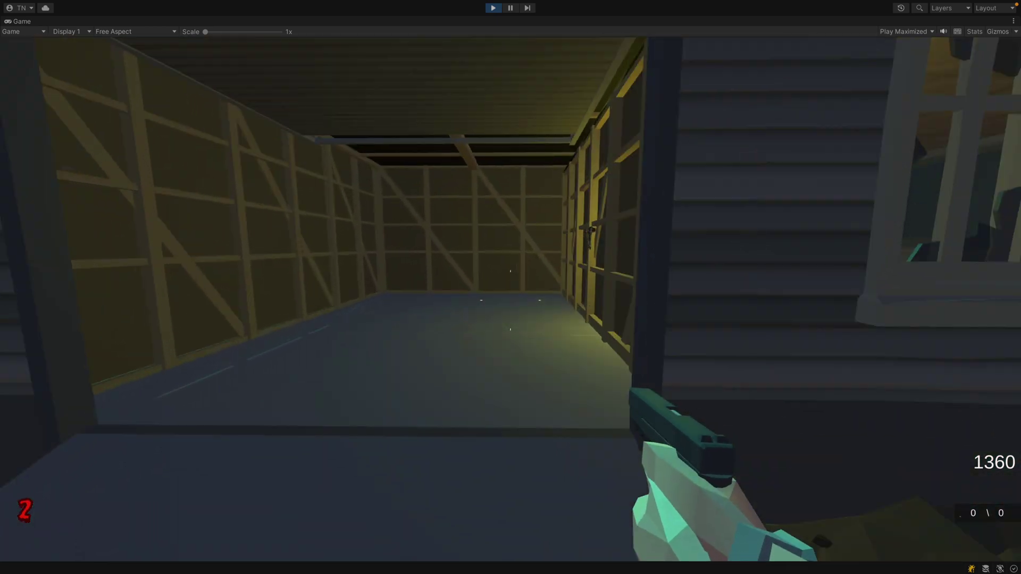
# Step: Buy the rifle off the garage wall, fire it at zombies outside, and grab the green nuke pickup
pyautogui.press('e')
pyautogui.press('w')
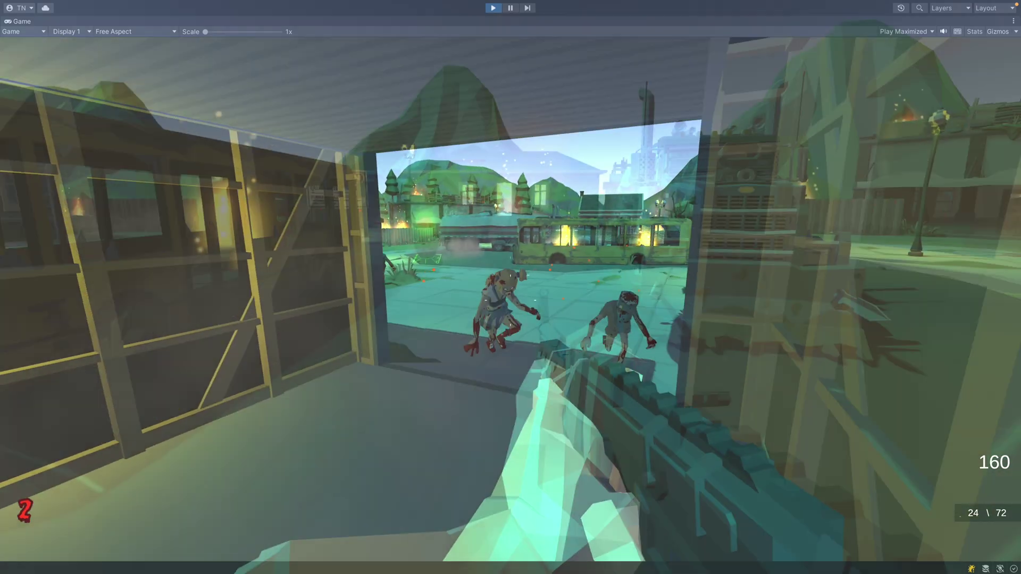
pyautogui.click(511, 287)
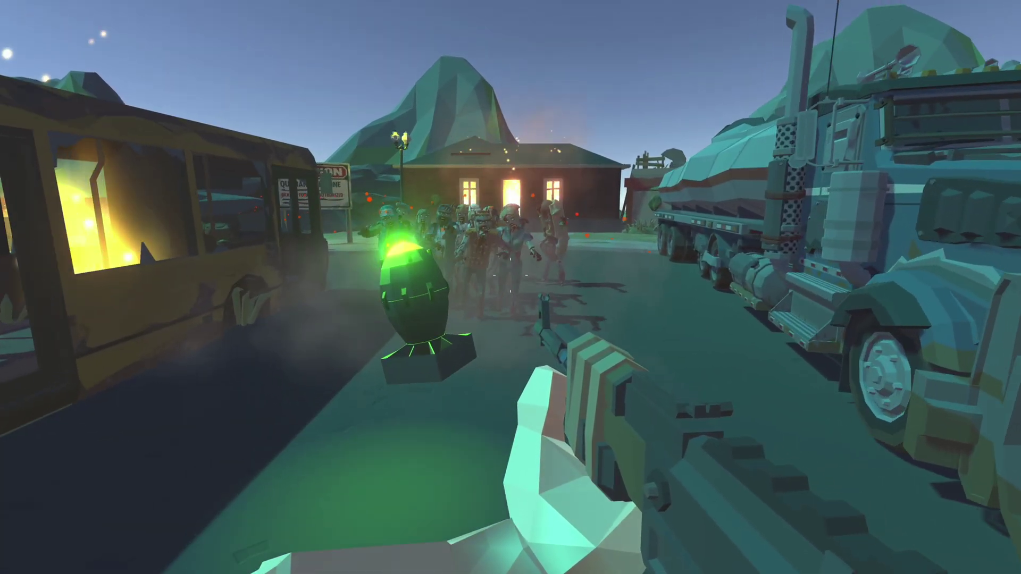
pyautogui.press('w')
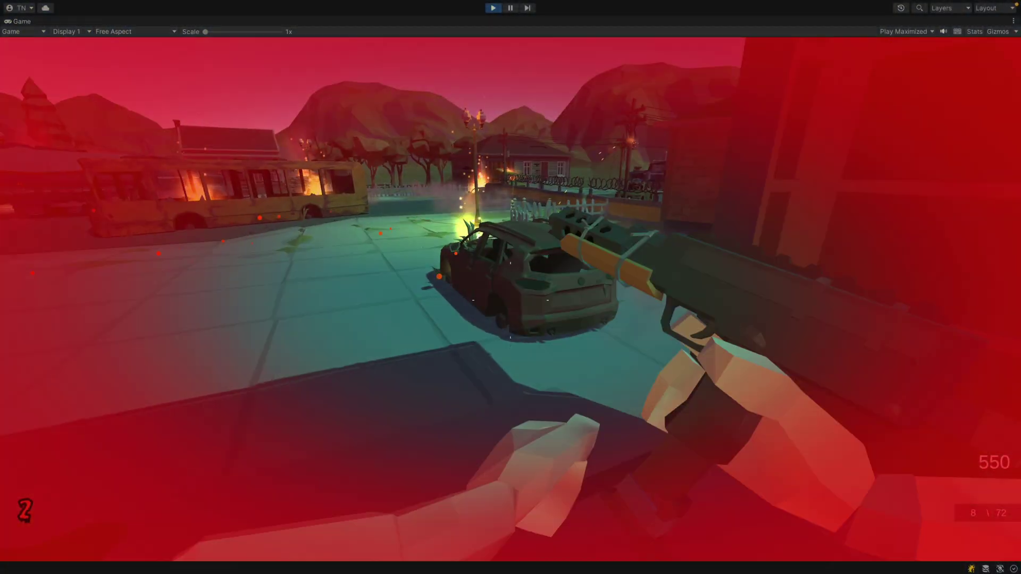
# Step: With the rifle, kill the zombies near the house and by the truck, then reload
pyautogui.press('1')
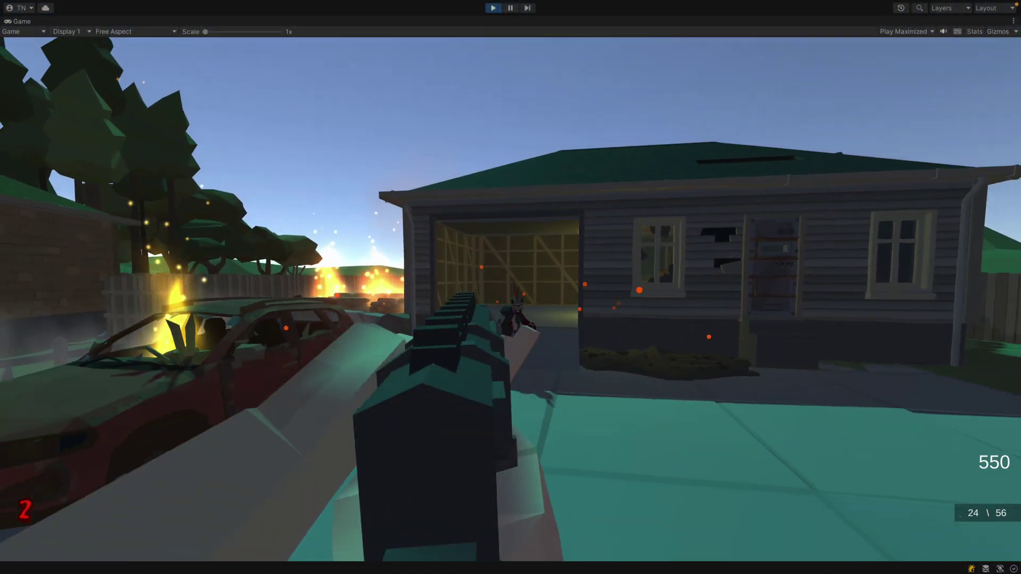
pyautogui.click(511, 299)
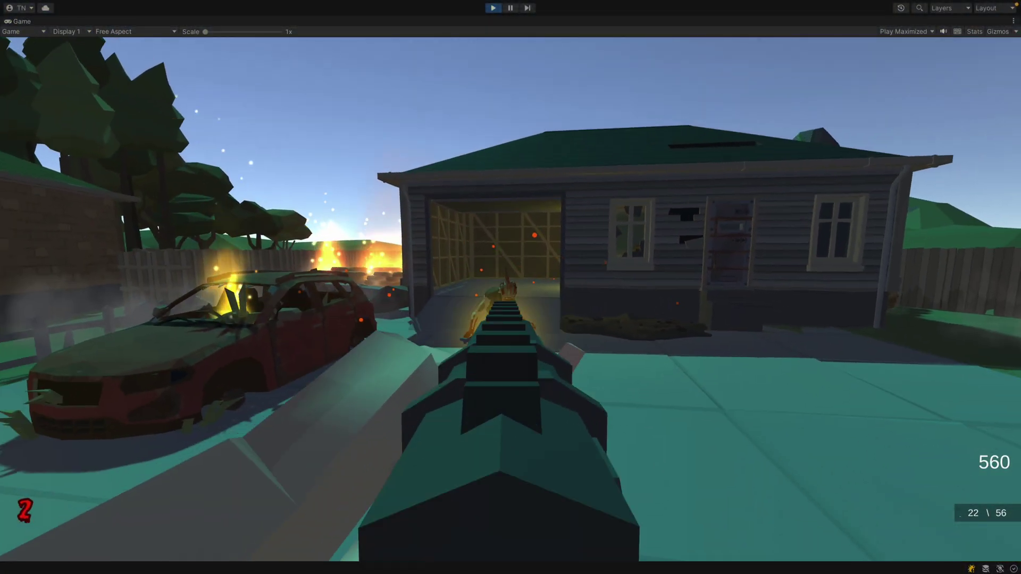
pyautogui.click(510, 299)
pyautogui.press('w')
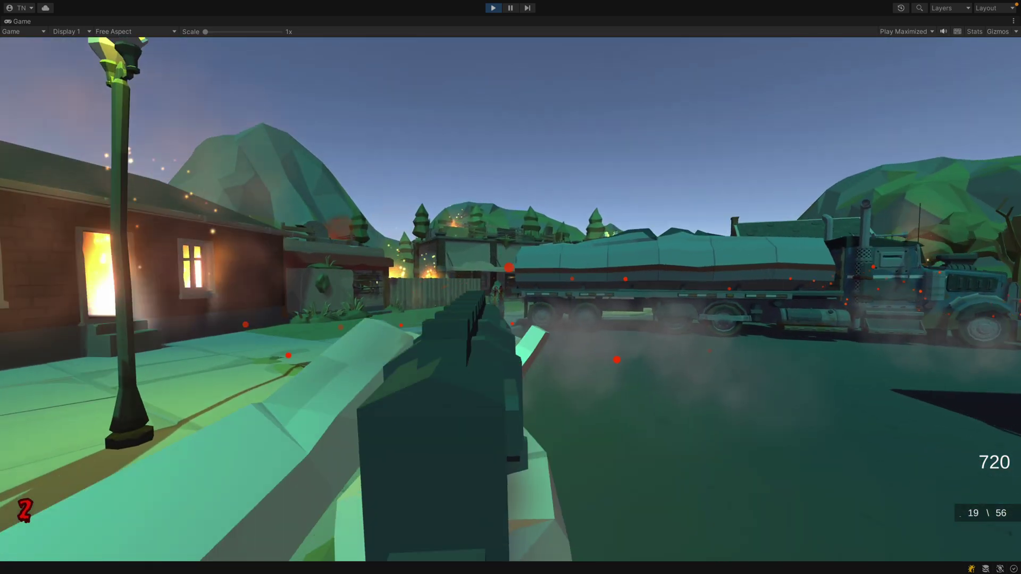
pyautogui.click(510, 298)
pyautogui.click(511, 300)
pyautogui.click(510, 299)
pyautogui.click(511, 299)
pyautogui.click(511, 299)
pyautogui.press('r')
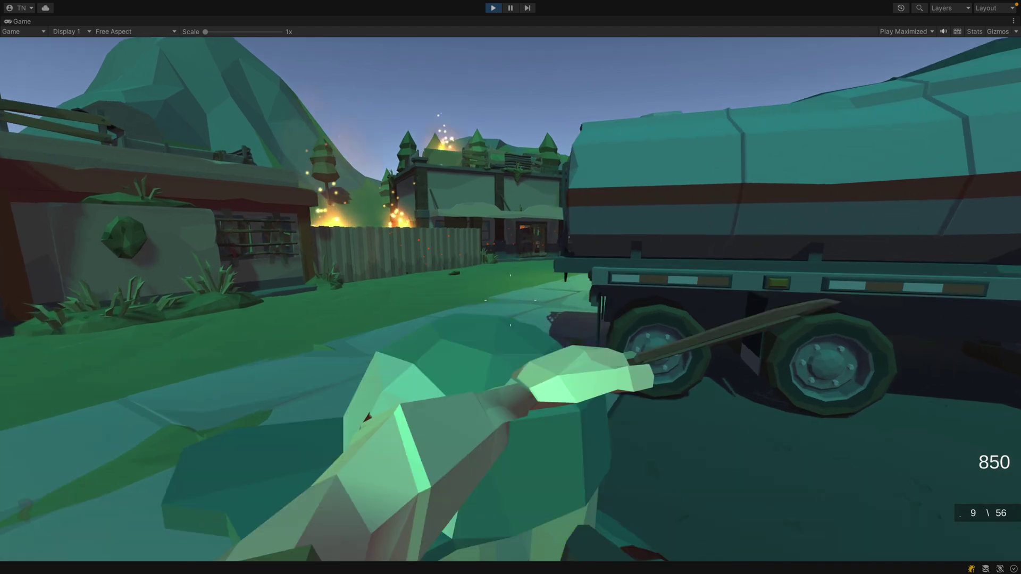
# Step: Walk past the tanker truck to the fence, switch to the pistol, and shoot a zombie
pyautogui.press('w')
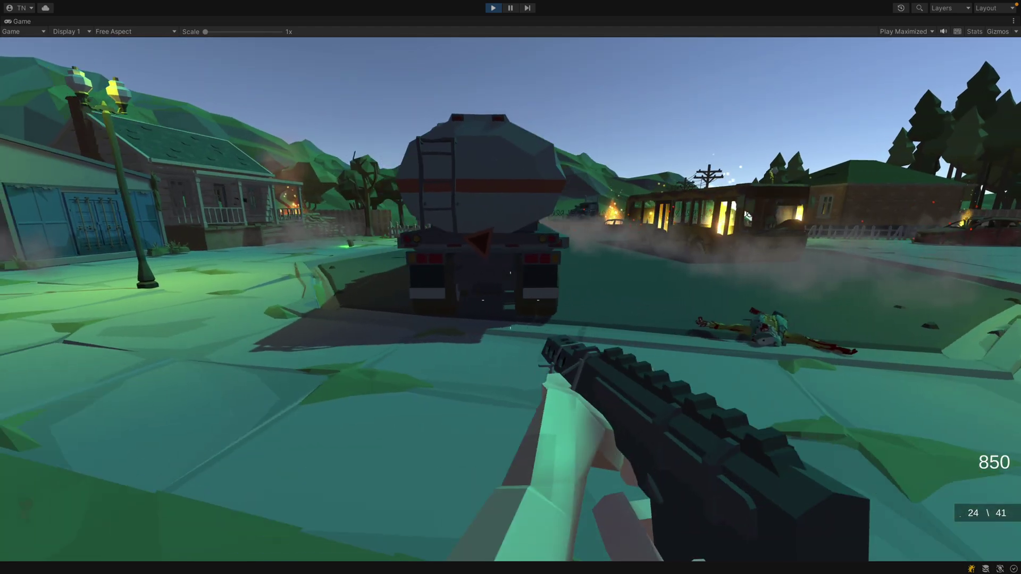
pyautogui.press('w')
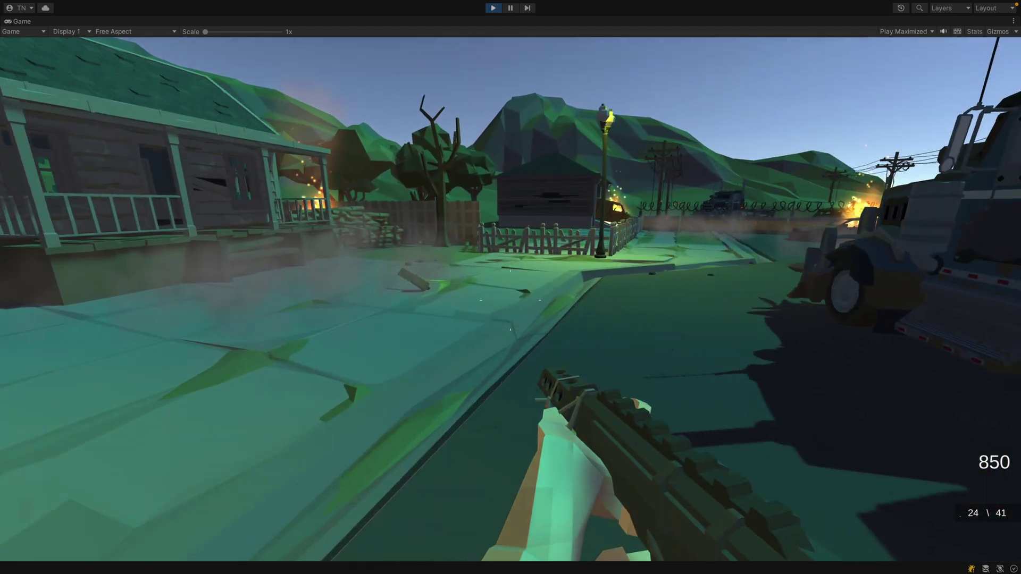
pyautogui.press('w')
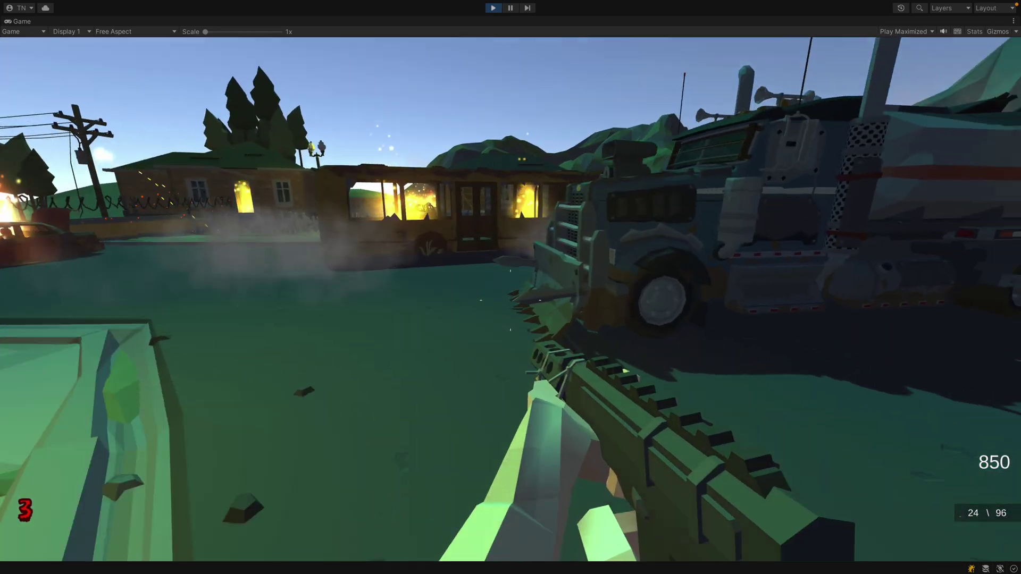
pyautogui.press('2')
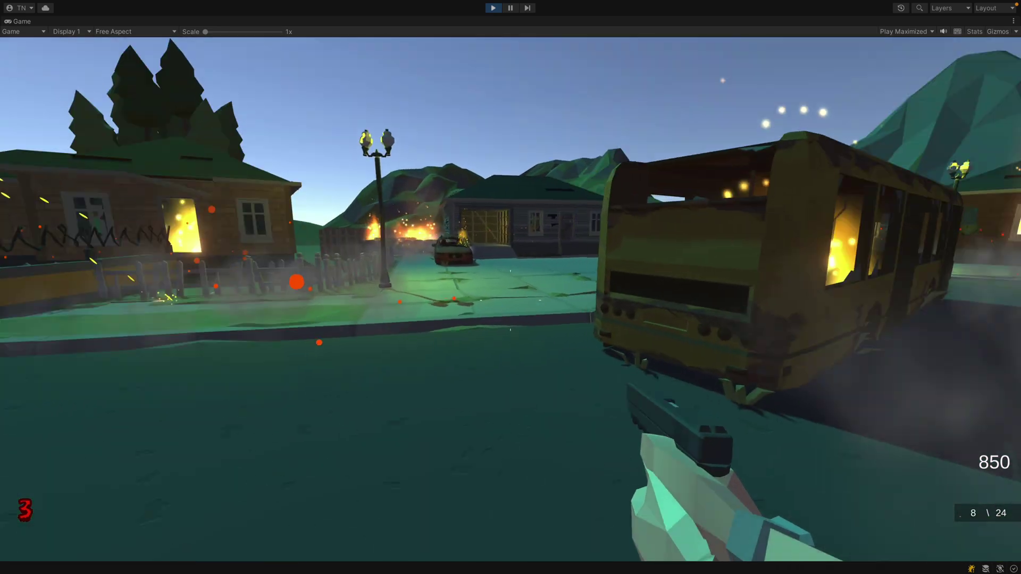
pyautogui.press('w')
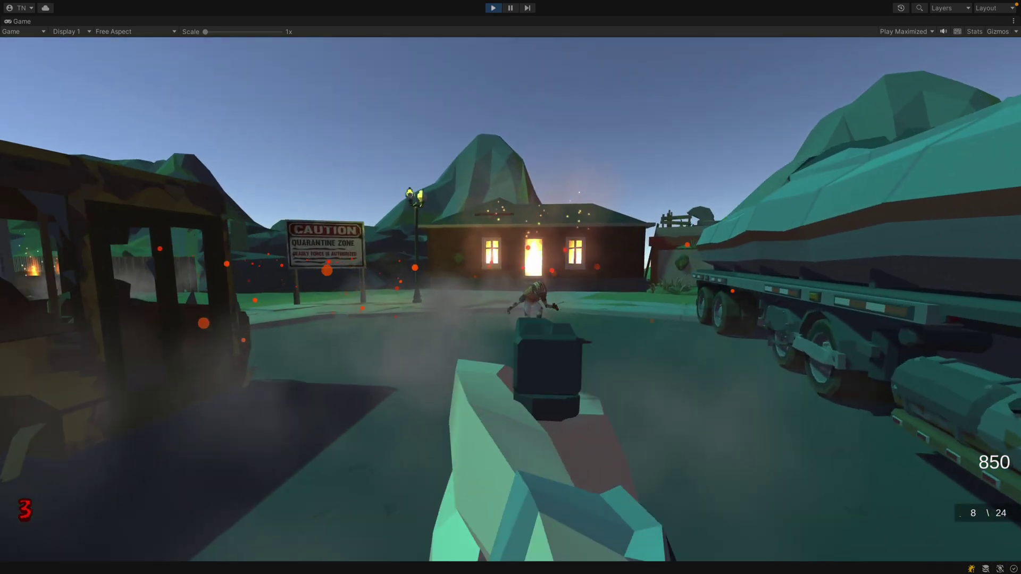
pyautogui.click(511, 287)
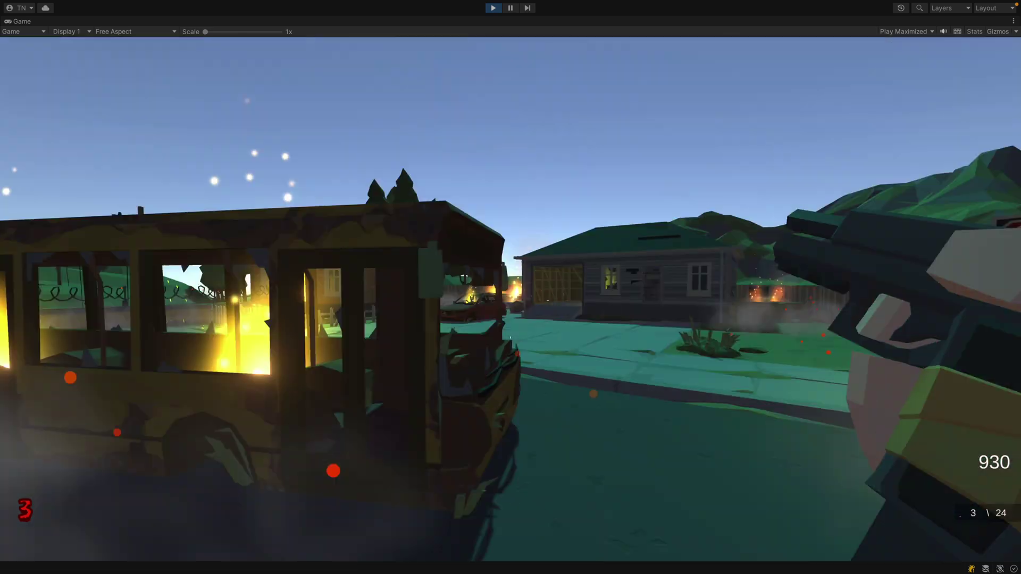
pyautogui.press('r')
# Step: Turn toward the house, pistol down the approaching zombies, and walk the road past the burning bus
pyautogui.press('s')
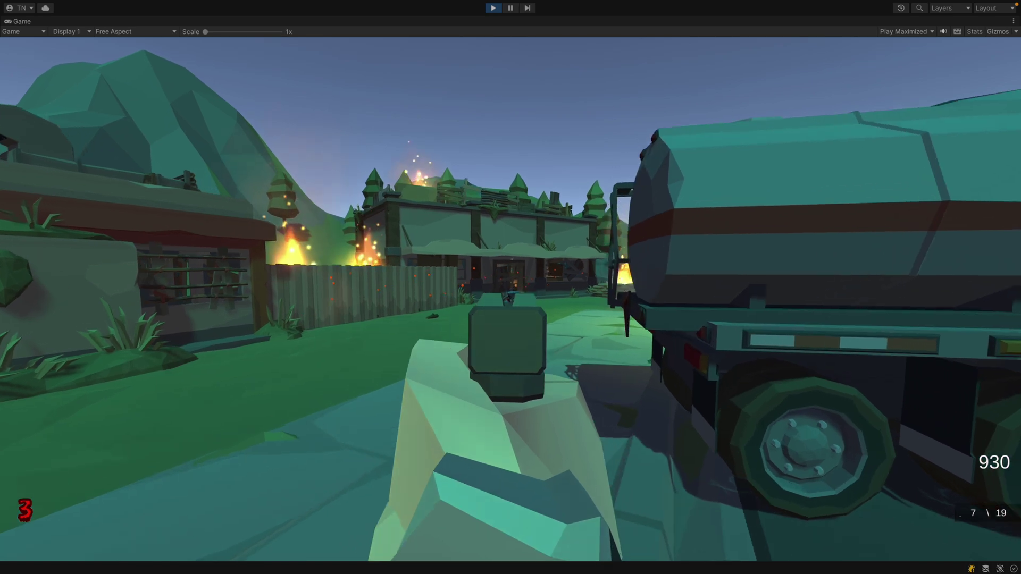
pyautogui.click(511, 287)
pyautogui.click(511, 287)
pyautogui.click(511, 287)
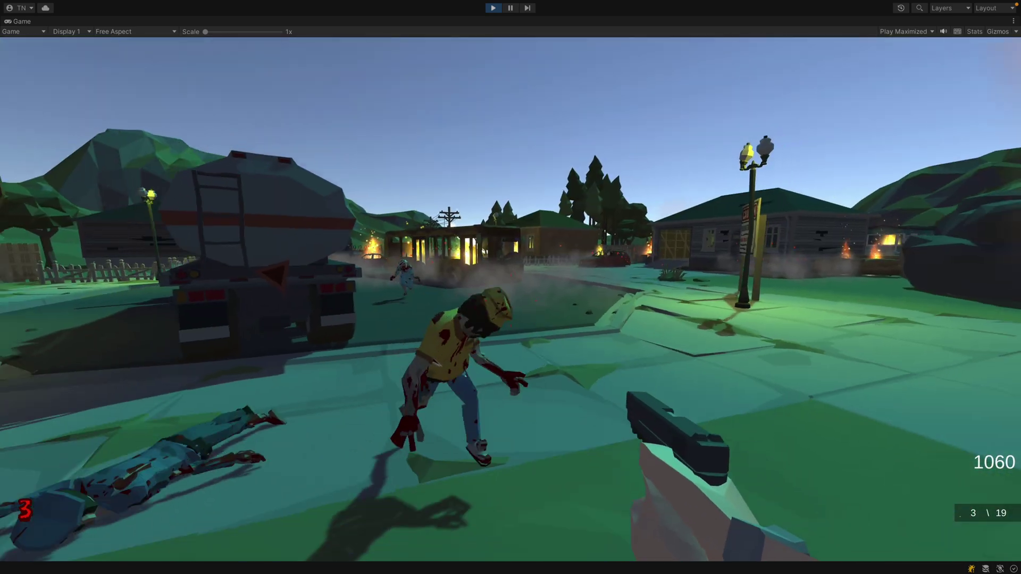
pyautogui.click(511, 287)
pyautogui.scroll(-3, 511, 287)
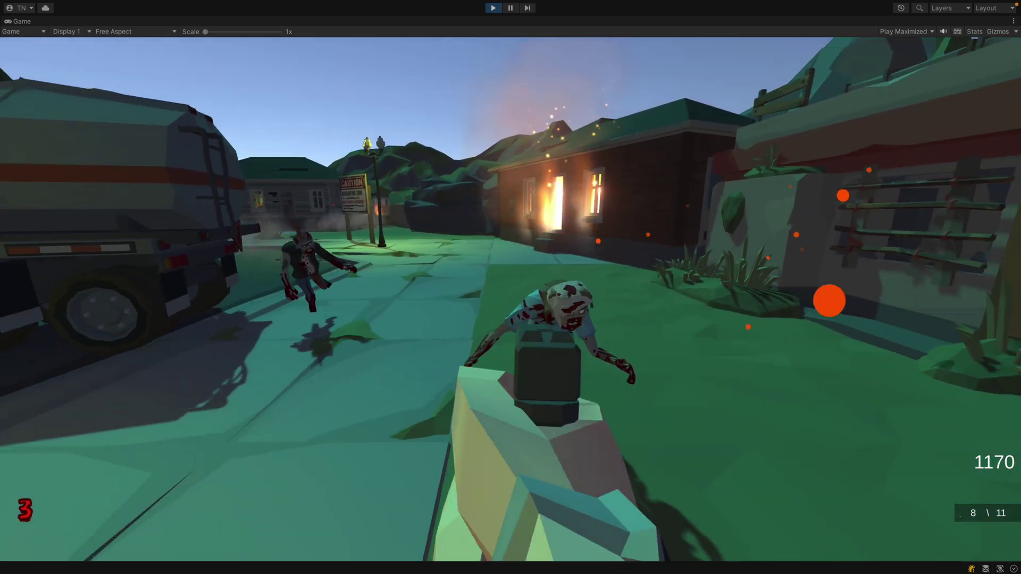
pyautogui.click(511, 287)
pyautogui.click(510, 287)
pyautogui.click(511, 287)
pyautogui.click(511, 287)
pyautogui.click(511, 287)
pyautogui.click(511, 287)
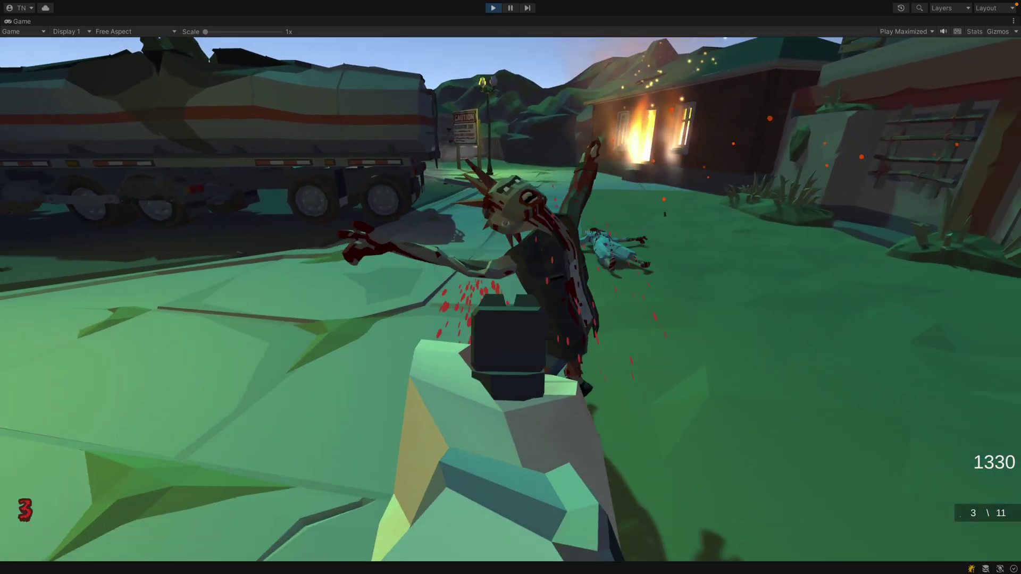
pyautogui.press('r')
pyautogui.press('w')
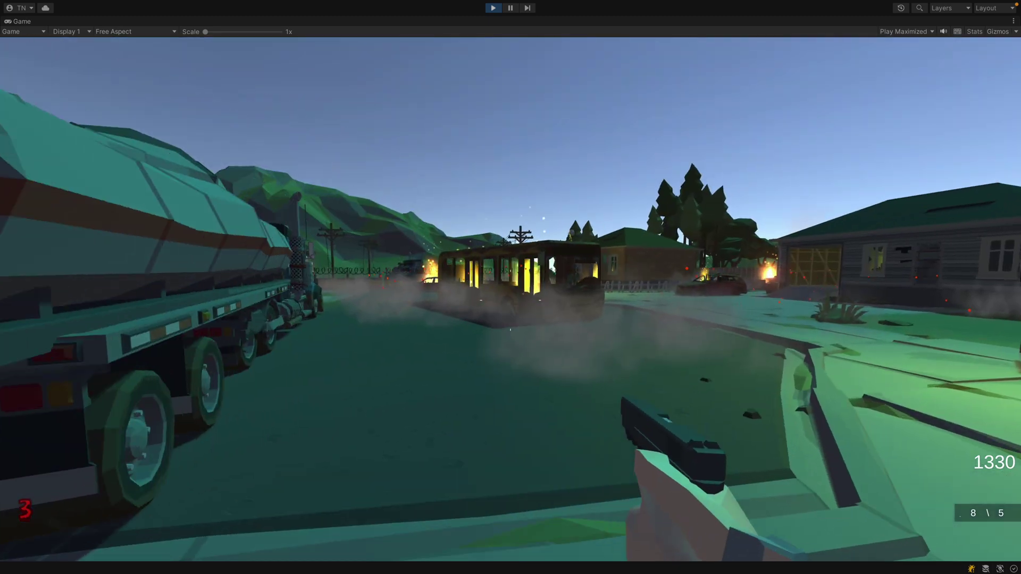
pyautogui.press('w')
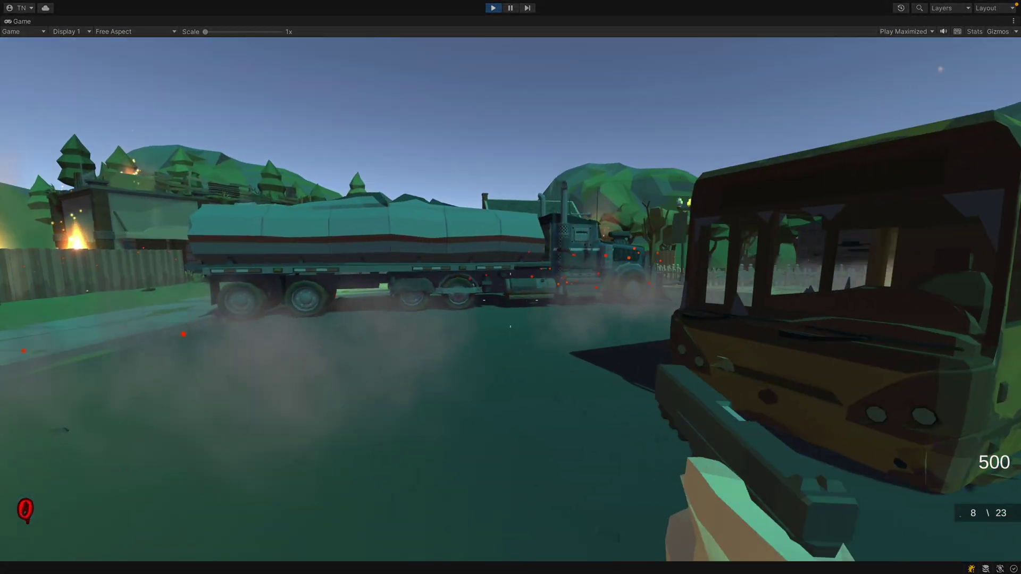
# Step: Walk along the road past the bus toward the burning house, shooting the zombie ahead
pyautogui.press('w')
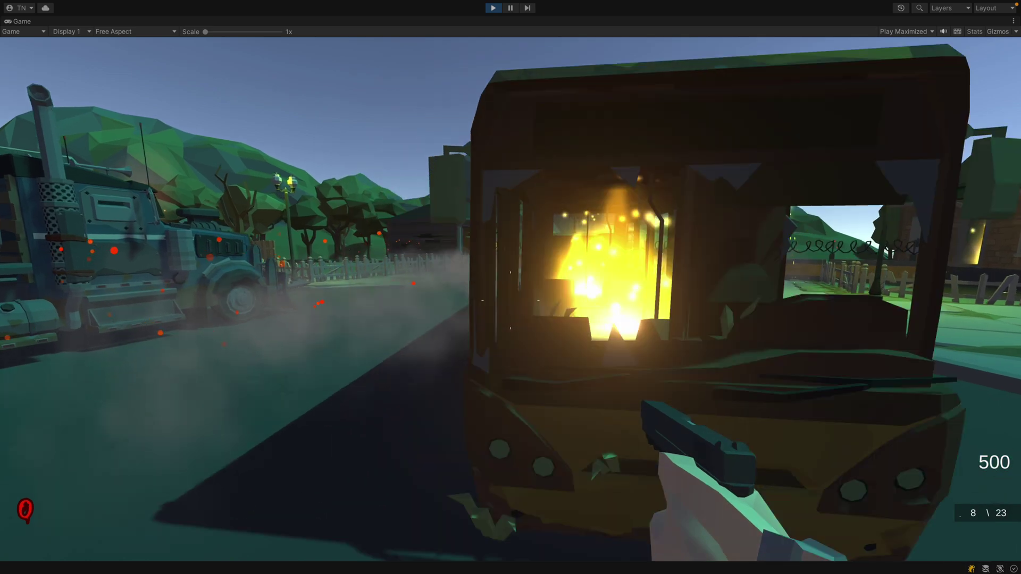
pyautogui.press('w')
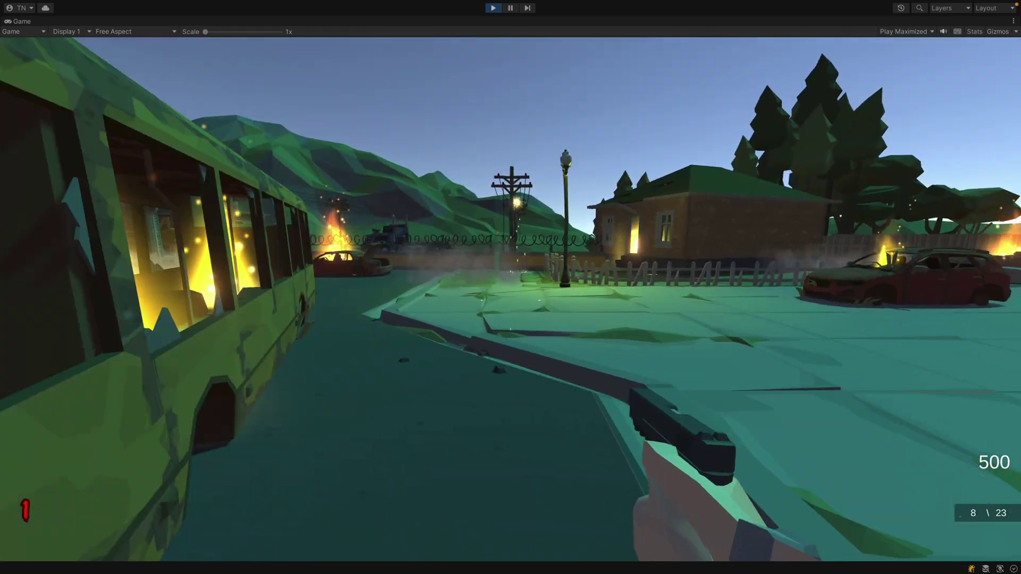
pyautogui.press('w')
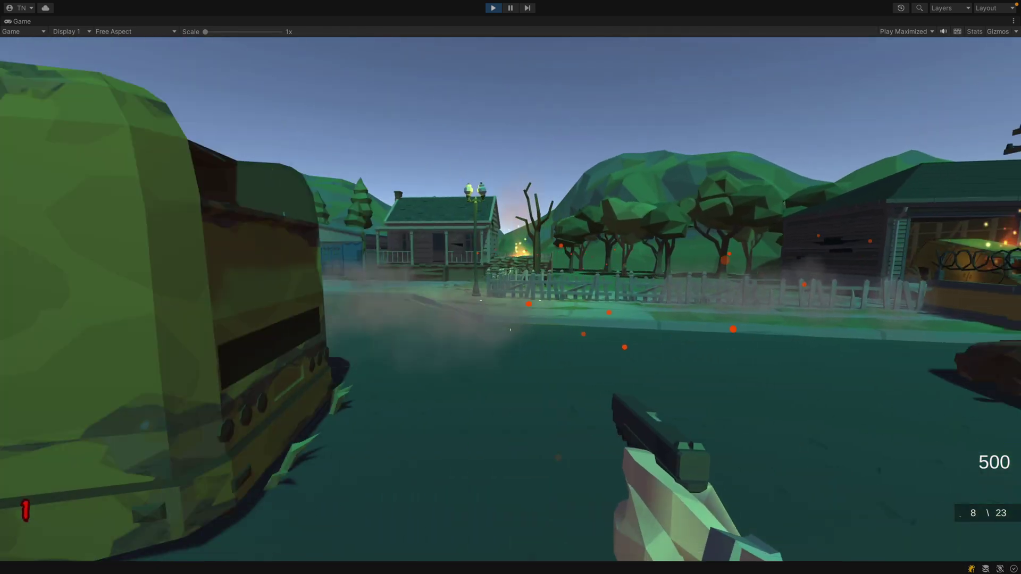
pyautogui.press('s')
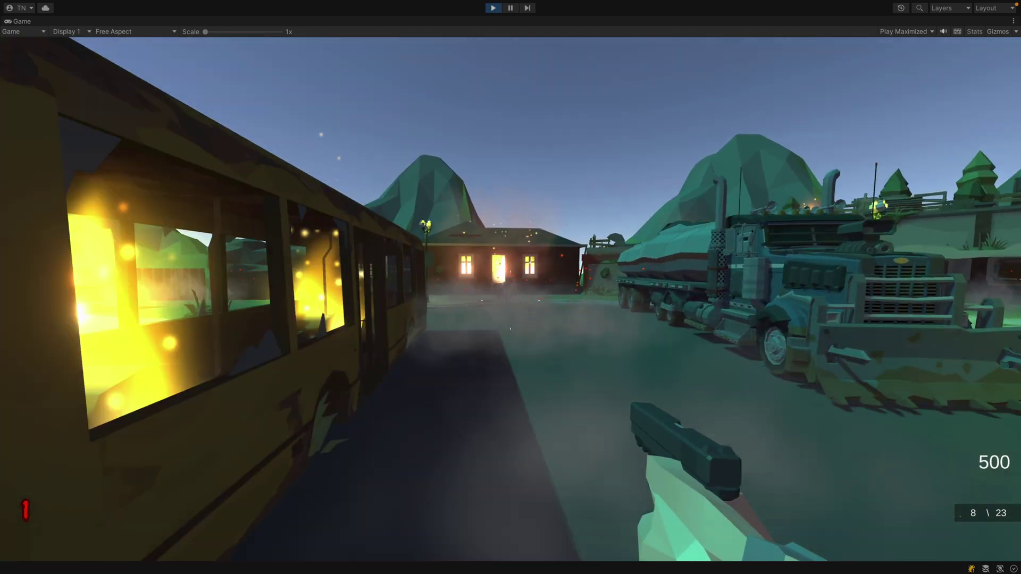
pyautogui.press('w')
pyautogui.click(512, 287)
pyautogui.click(510, 287)
pyautogui.click(511, 287)
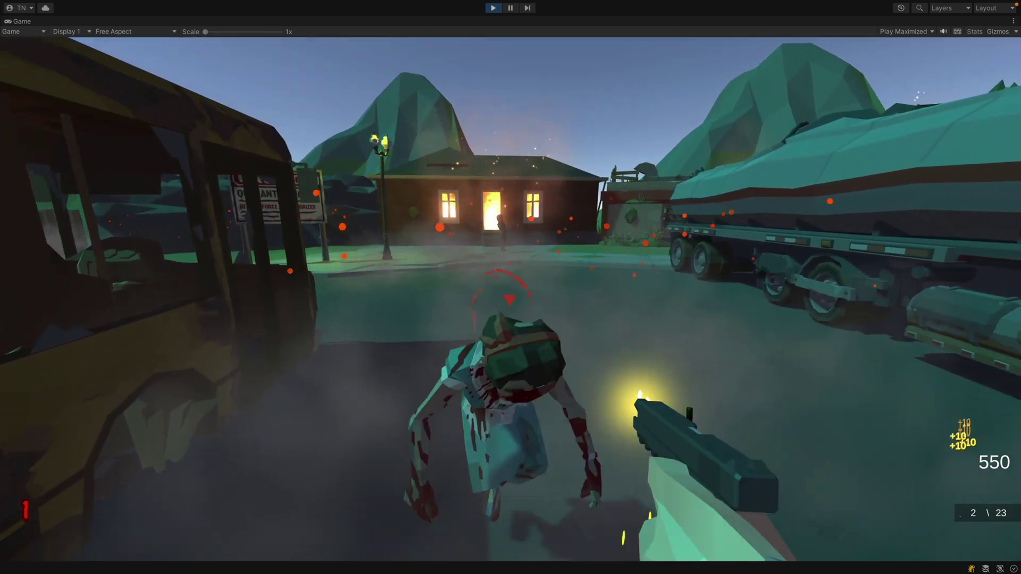
pyautogui.press('r')
# Step: Advance on the house, fire three pistol shots at the zombie there, and reload
pyautogui.press('w')
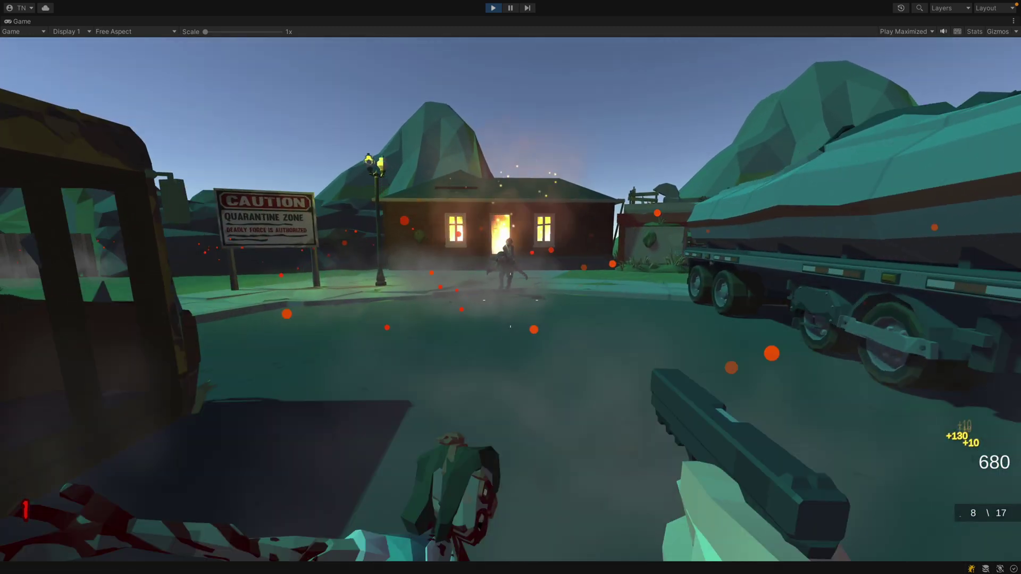
pyautogui.press('w')
pyautogui.click(511, 287)
pyautogui.click(510, 287)
pyautogui.click(511, 287)
pyautogui.click(511, 287)
pyautogui.click(511, 288)
pyautogui.click(511, 287)
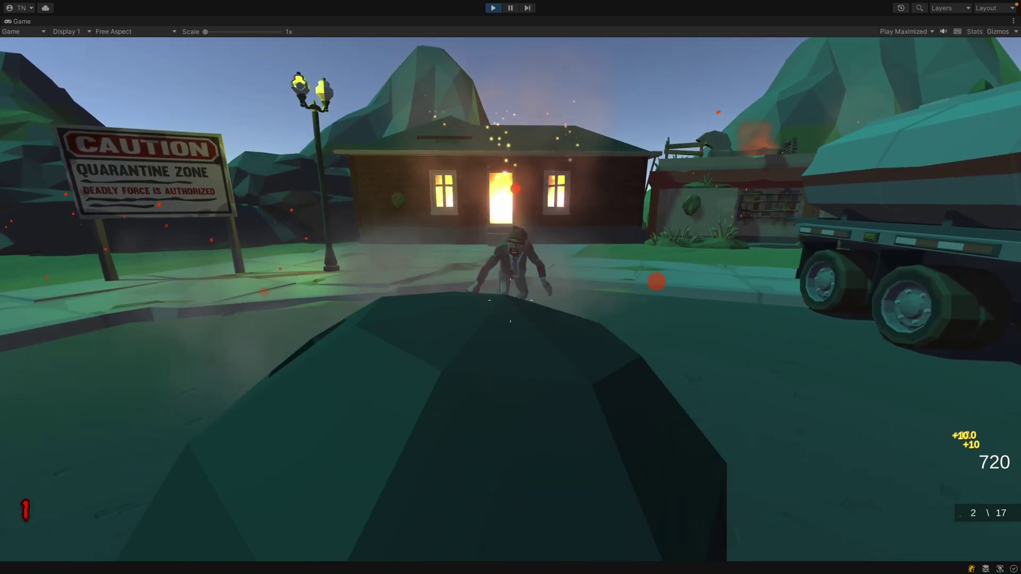
pyautogui.press('r')
pyautogui.press('w')
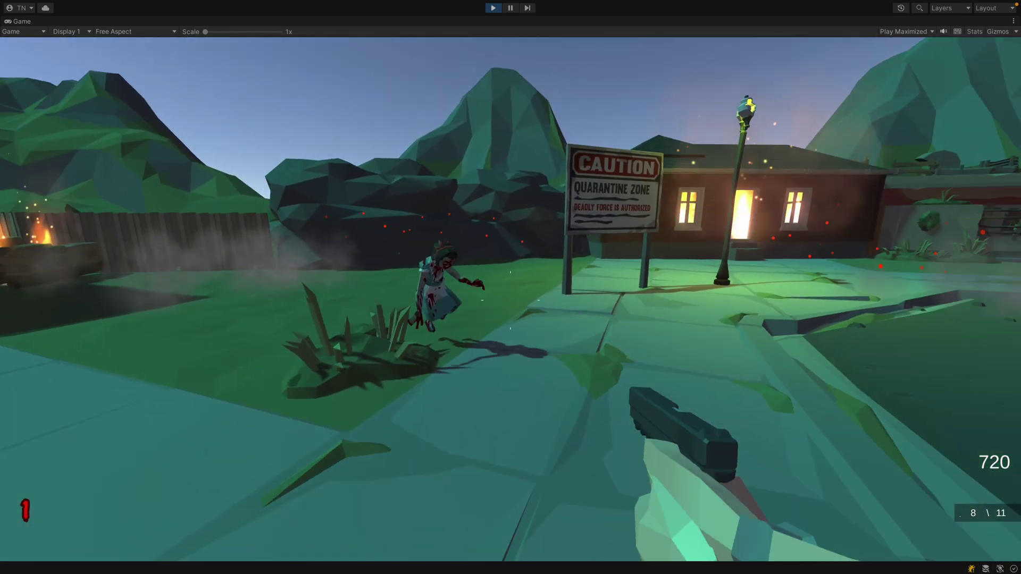
# Step: Shoot the approaching zombies, then aim down sights and kill the zombie beside the tanker
pyautogui.click(511, 288)
pyautogui.click(510, 288)
pyautogui.click(511, 288)
pyautogui.click(510, 287)
pyautogui.click(511, 287)
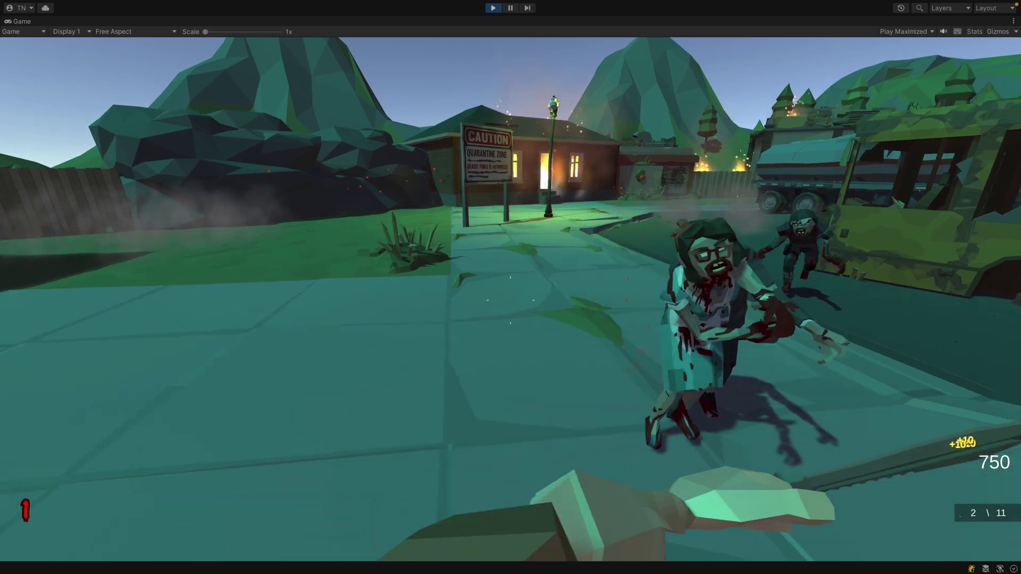
pyautogui.click(512, 288)
pyautogui.click(511, 287)
pyautogui.press('r')
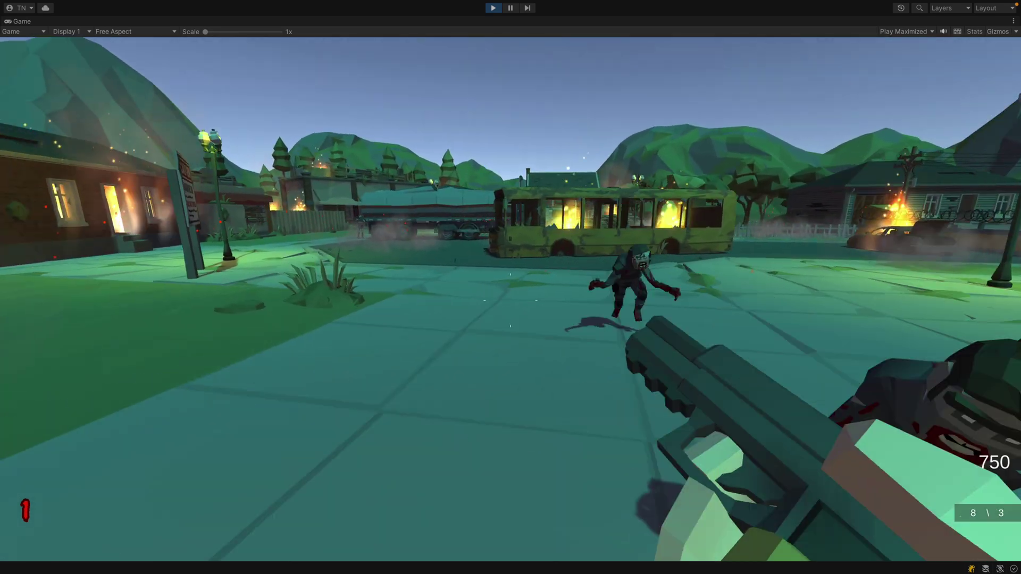
pyautogui.press('w')
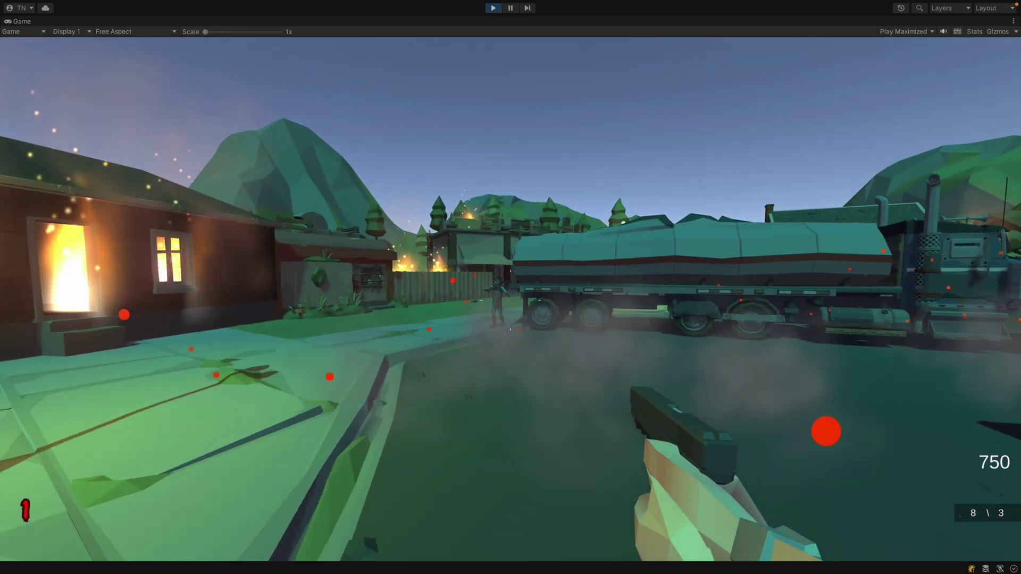
pyautogui.rightClick(510, 288)
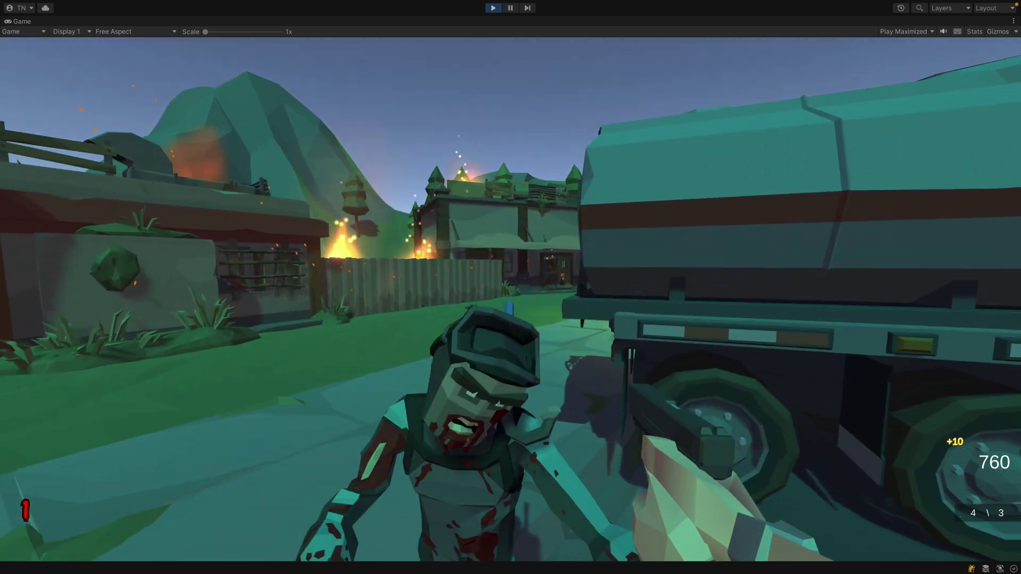
pyautogui.click(511, 288)
# Step: Collect the glowing drop, head back toward the caution sign, and knife a close zombie
pyautogui.press('r')
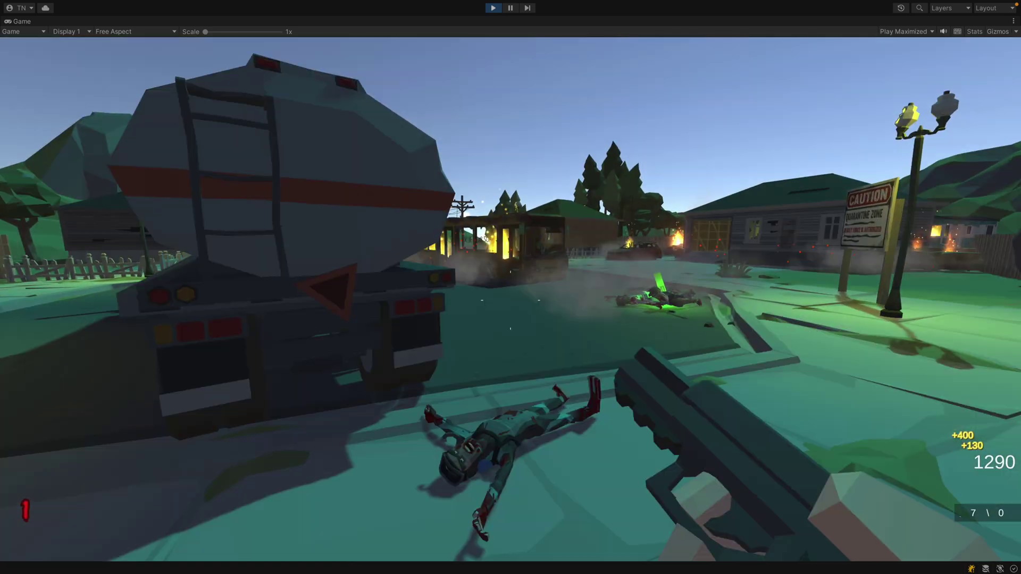
pyautogui.press('w')
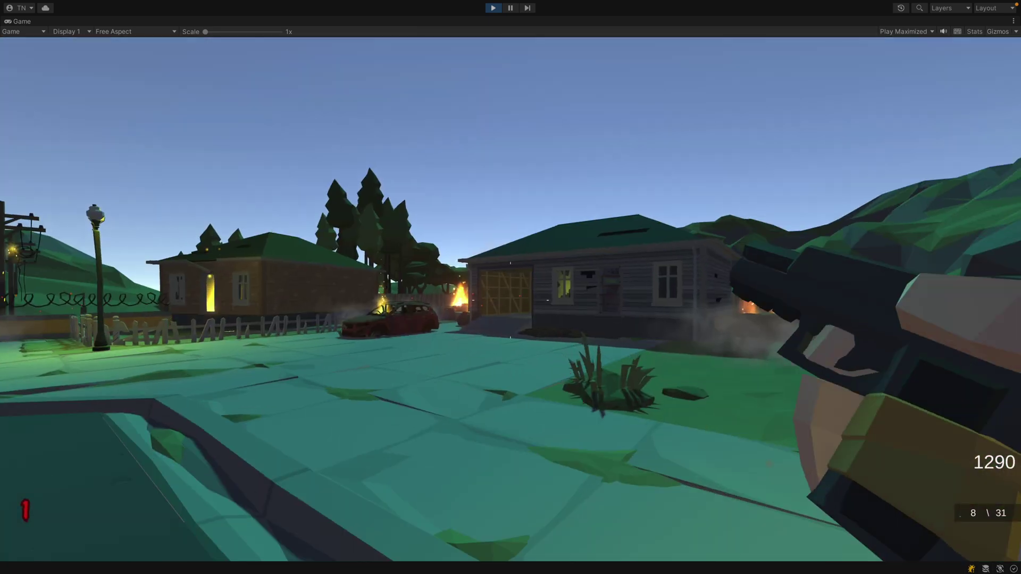
pyautogui.press('w')
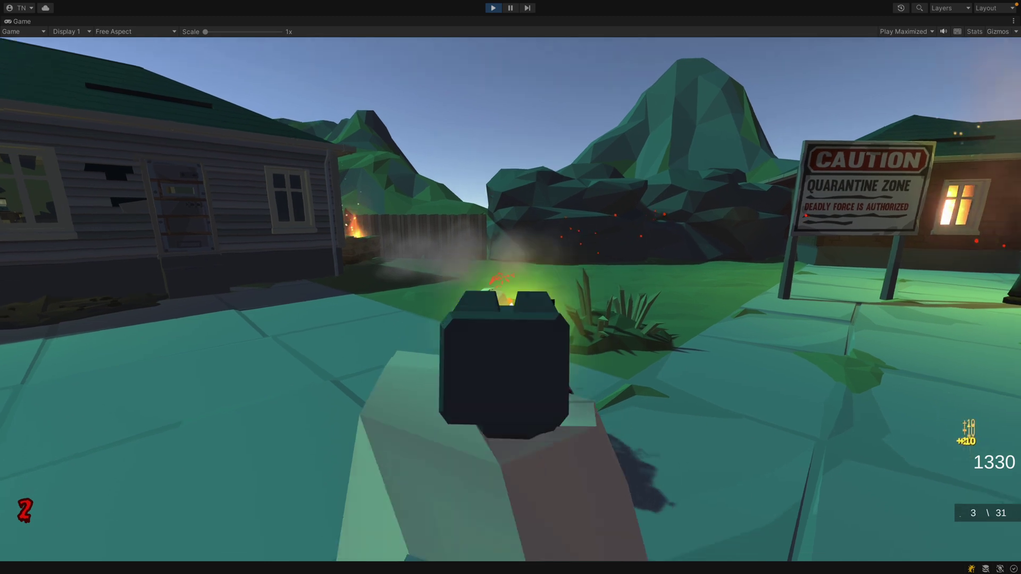
pyautogui.press('w')
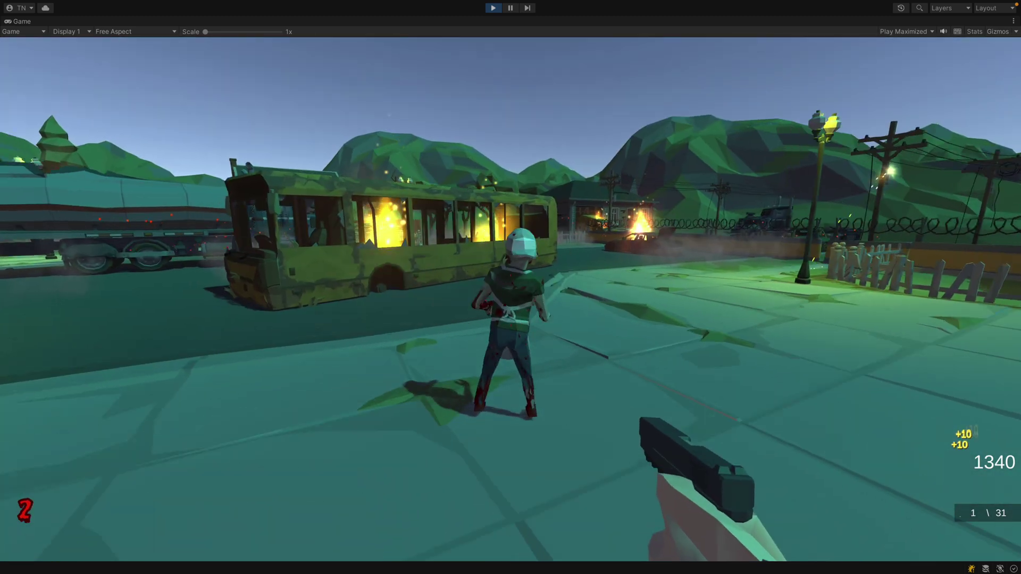
pyautogui.press('q')
pyautogui.press('r')
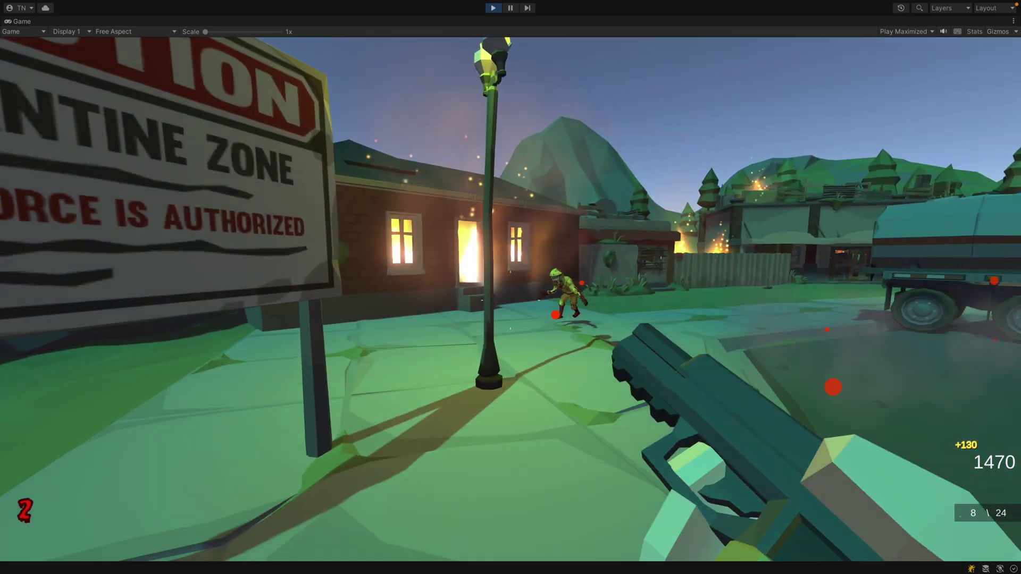
# Step: Move toward the house and shoot the close-range zombie, then reload
pyautogui.press('w')
pyautogui.click(510, 300)
pyautogui.click(511, 299)
pyautogui.click(511, 300)
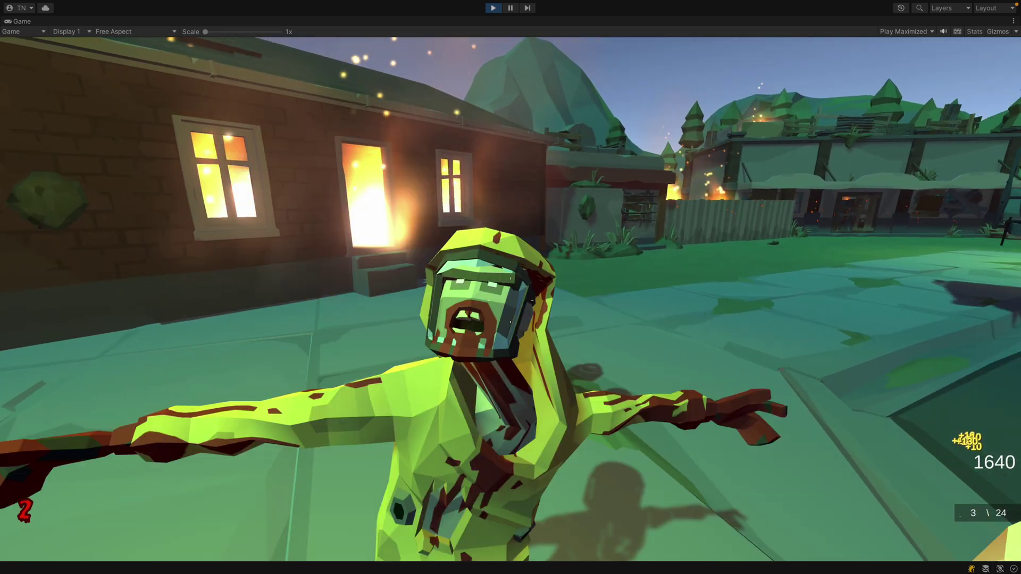
pyautogui.press('r')
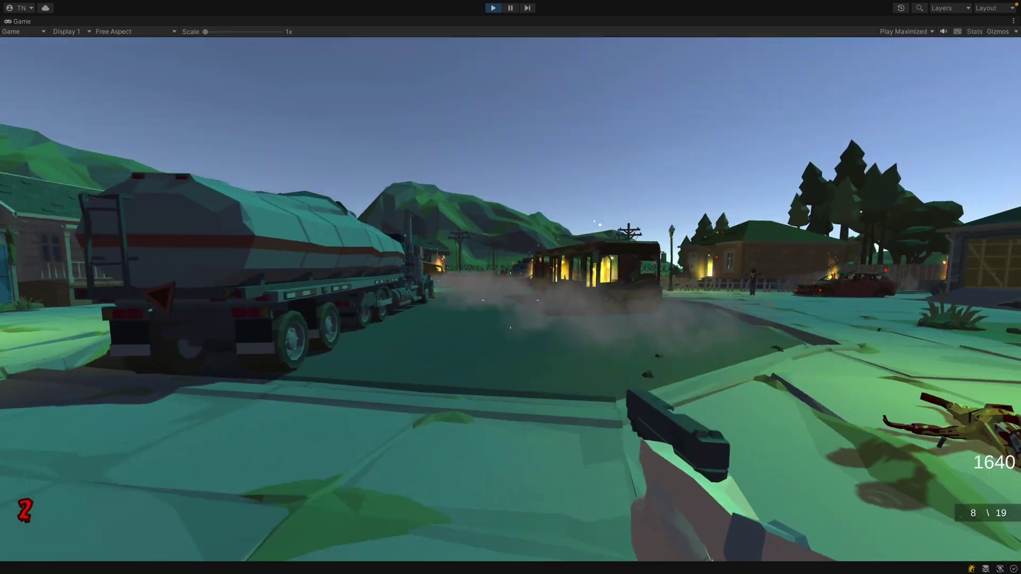
# Step: From beside the tanker, shoot the zombie coming down the street and head for the burning house
pyautogui.press('w')
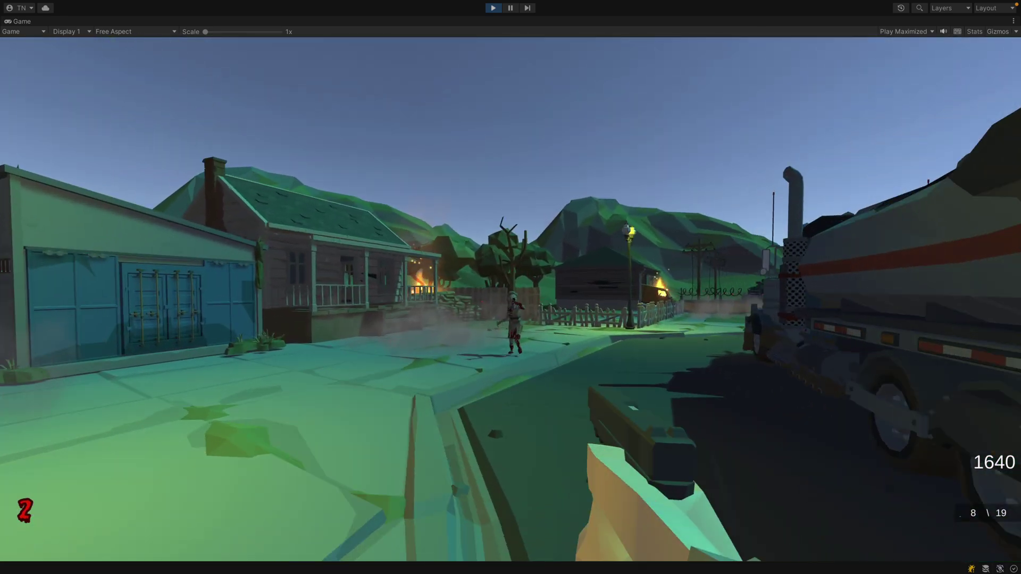
pyautogui.click(511, 288)
pyautogui.click(512, 287)
pyautogui.click(511, 287)
pyautogui.click(510, 287)
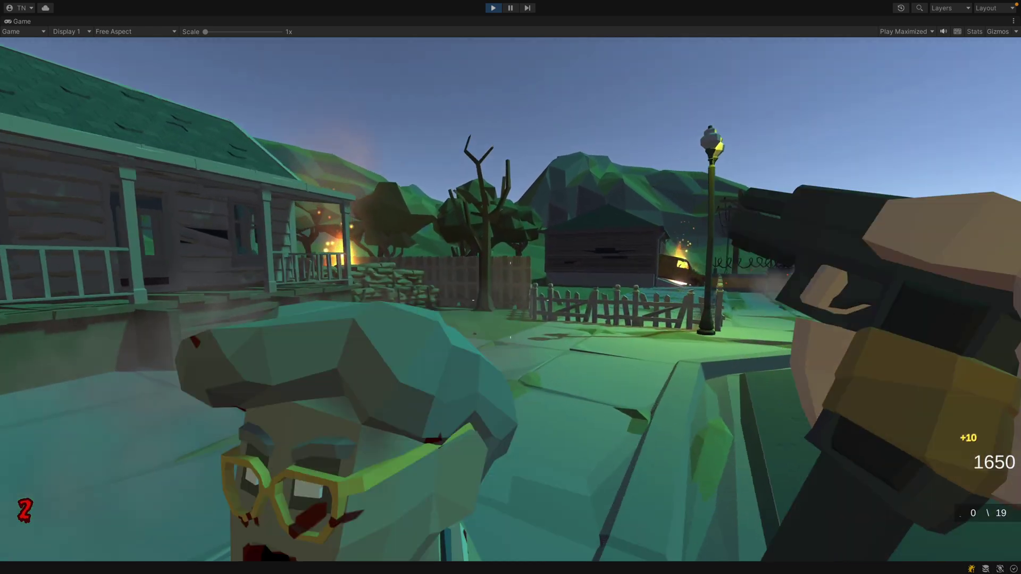
pyautogui.click(511, 287)
pyautogui.press('r')
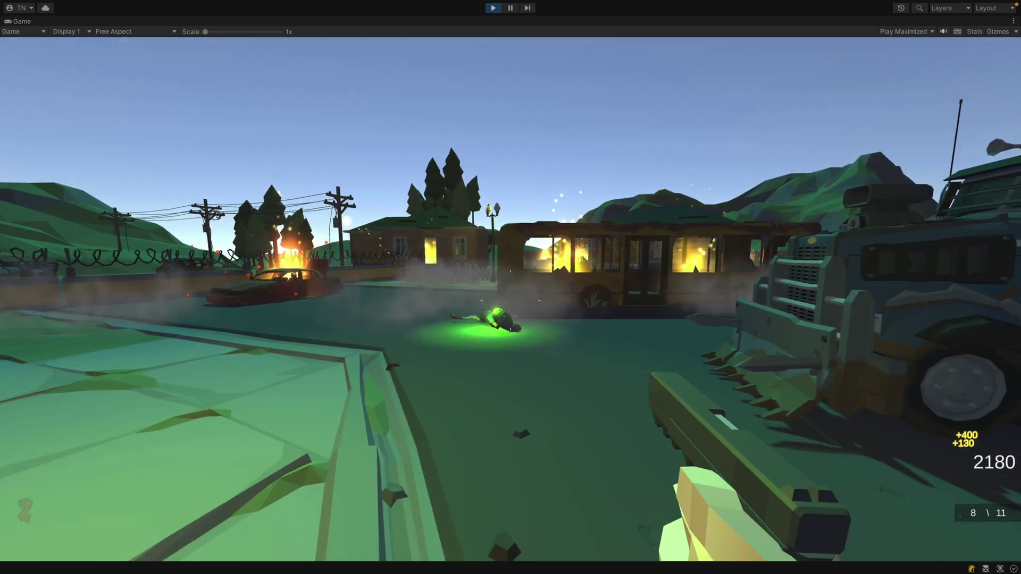
pyautogui.press('w')
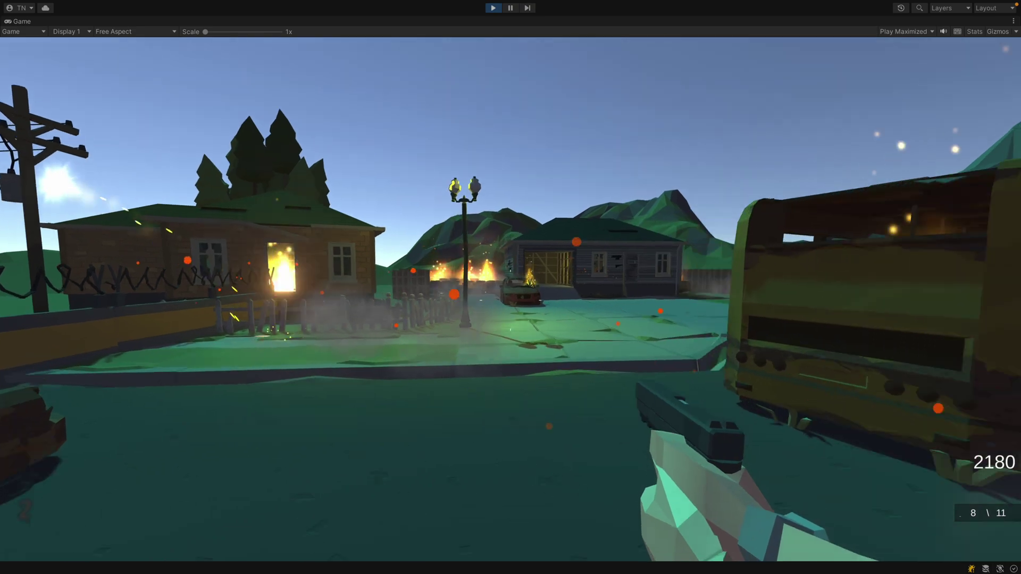